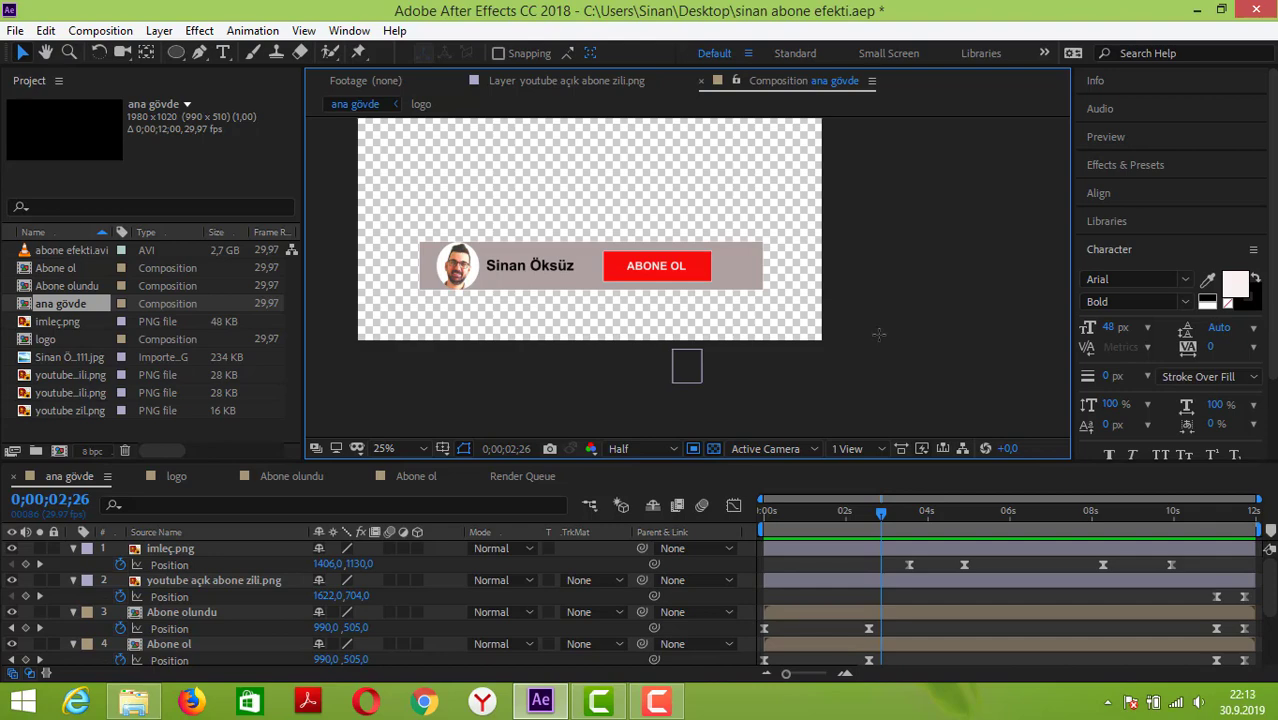
Step: Pre-render the ana gövde composition and open the output module settings of its render queue item
{"action": "left_click", "coordinate": [110, 37]}
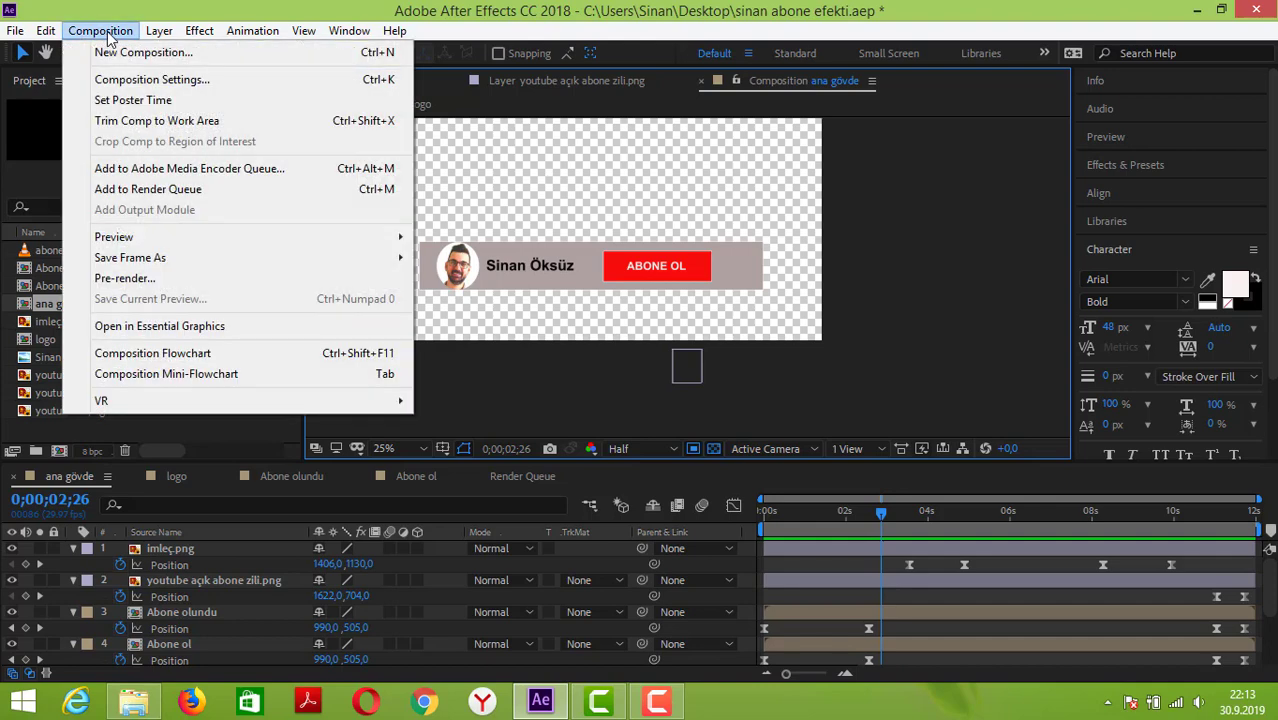
{"action": "left_click", "coordinate": [122, 279]}
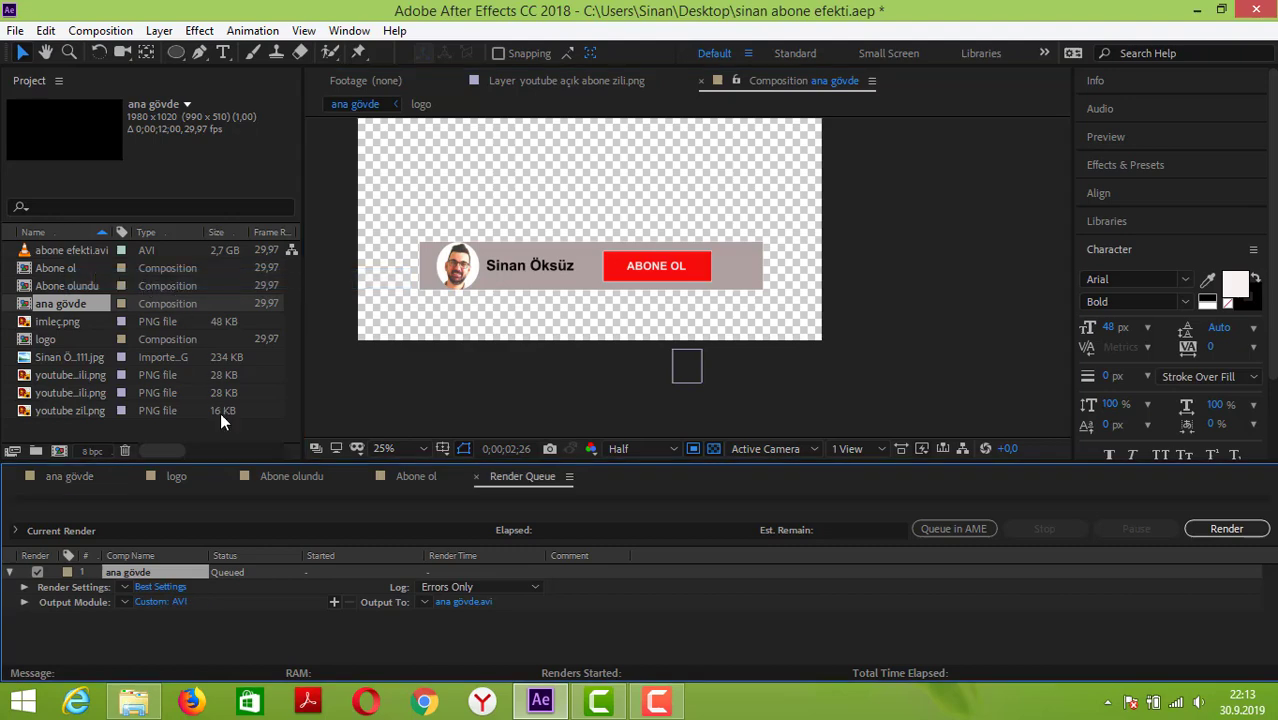
{"action": "left_click", "coordinate": [163, 601]}
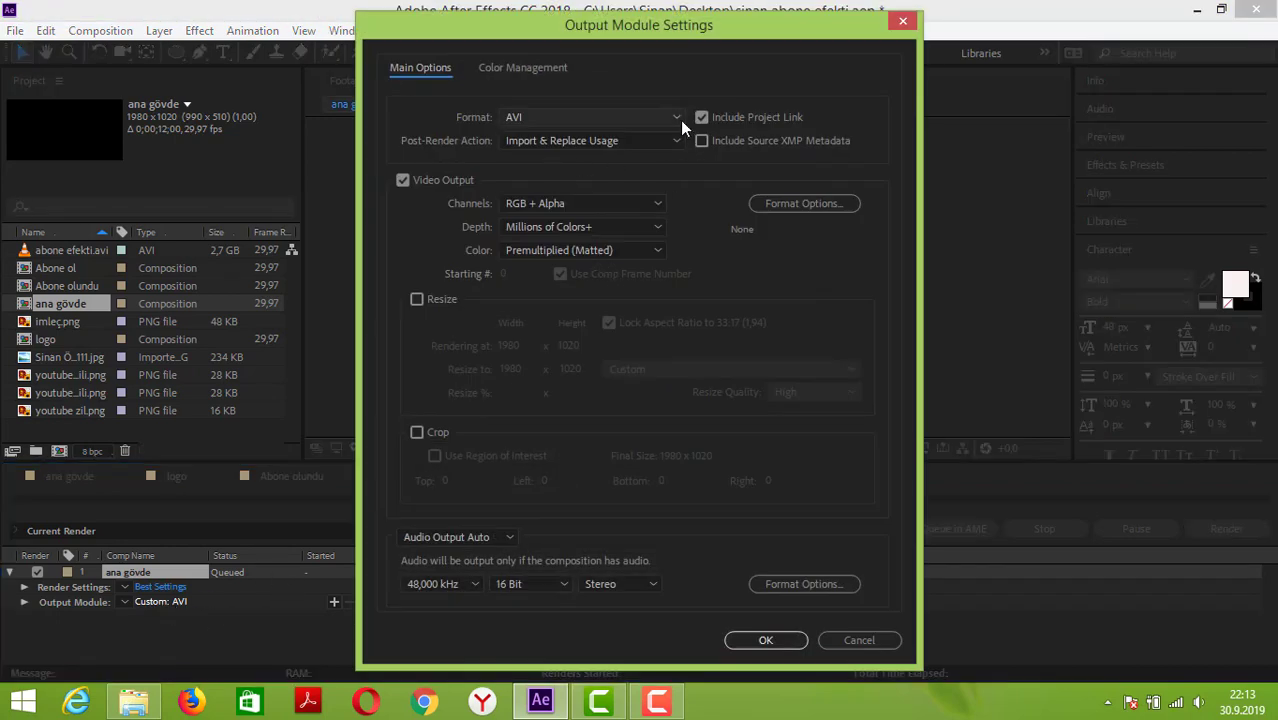
Step: Switch the output format to QuickTime and return it to AVI
{"action": "left_click", "coordinate": [680, 120]}
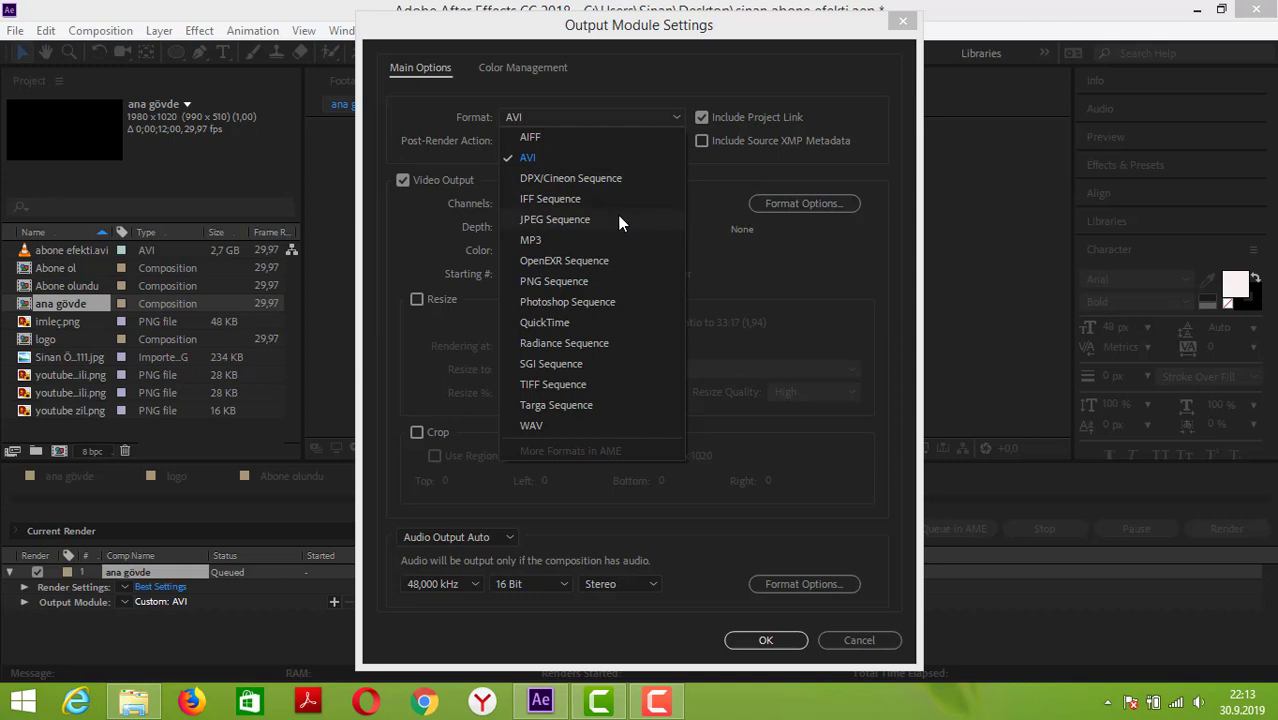
{"action": "left_click", "coordinate": [559, 322]}
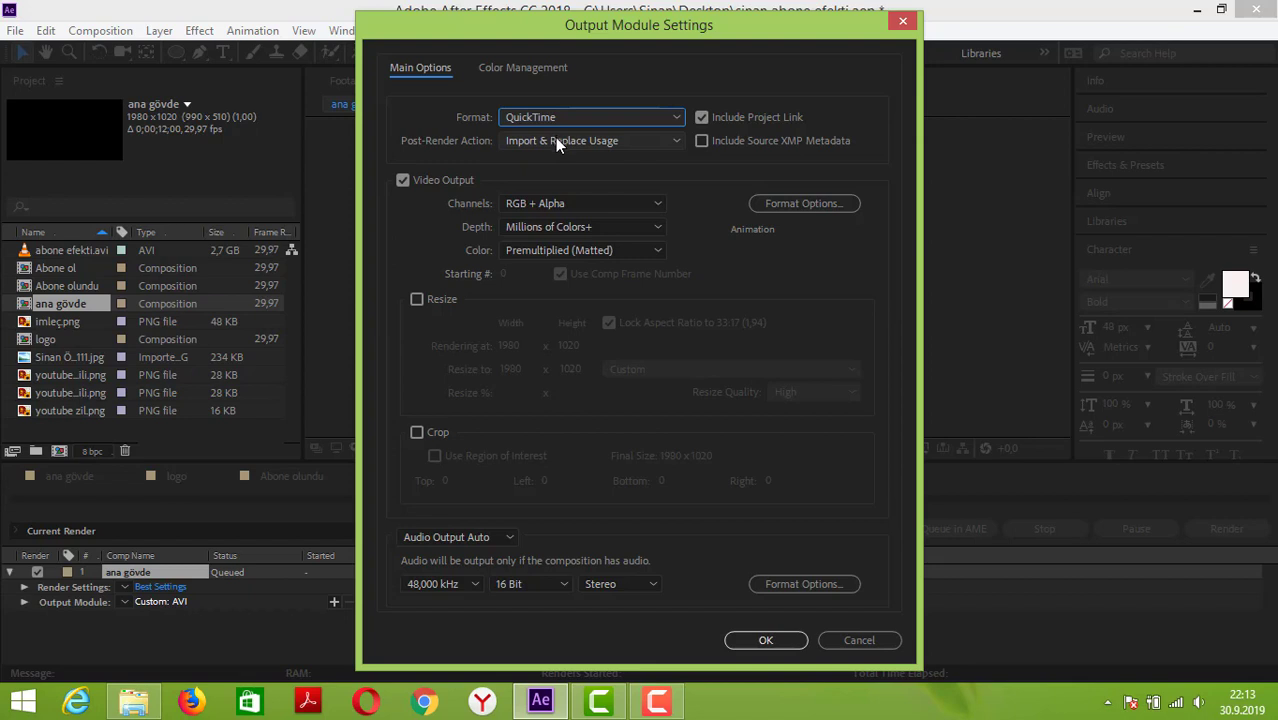
{"action": "left_click", "coordinate": [677, 117]}
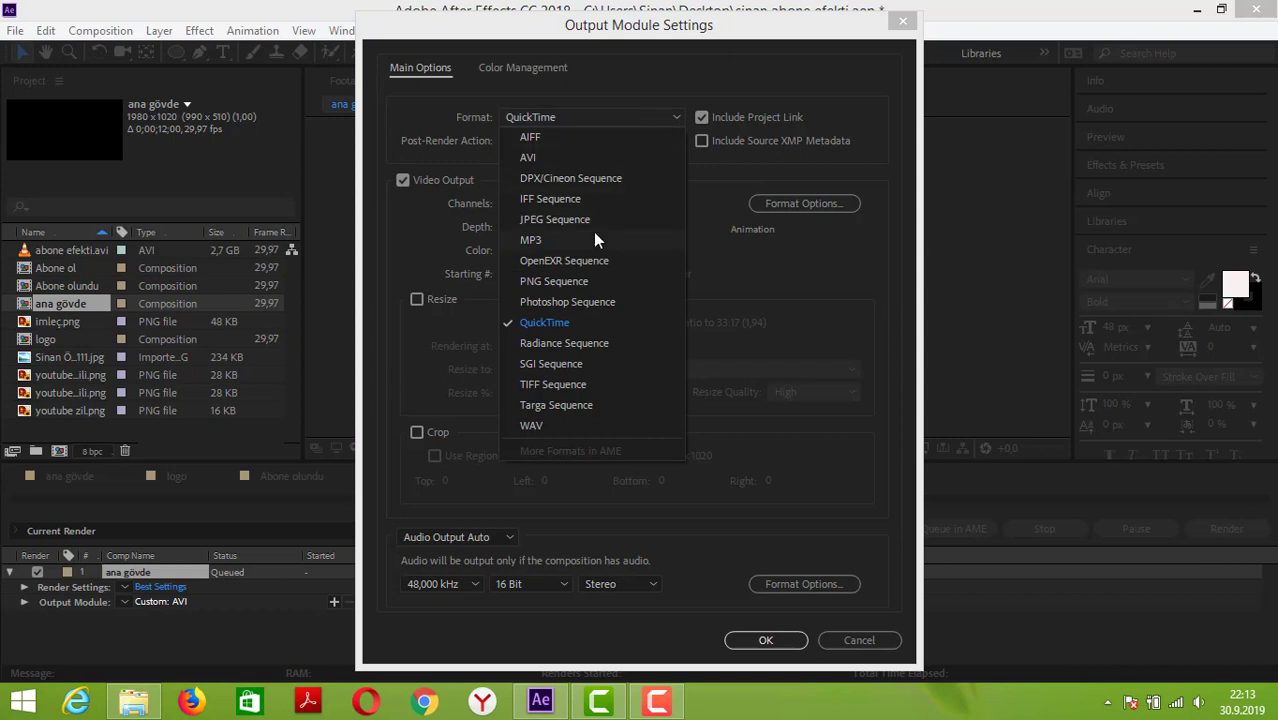
{"action": "left_click", "coordinate": [541, 157]}
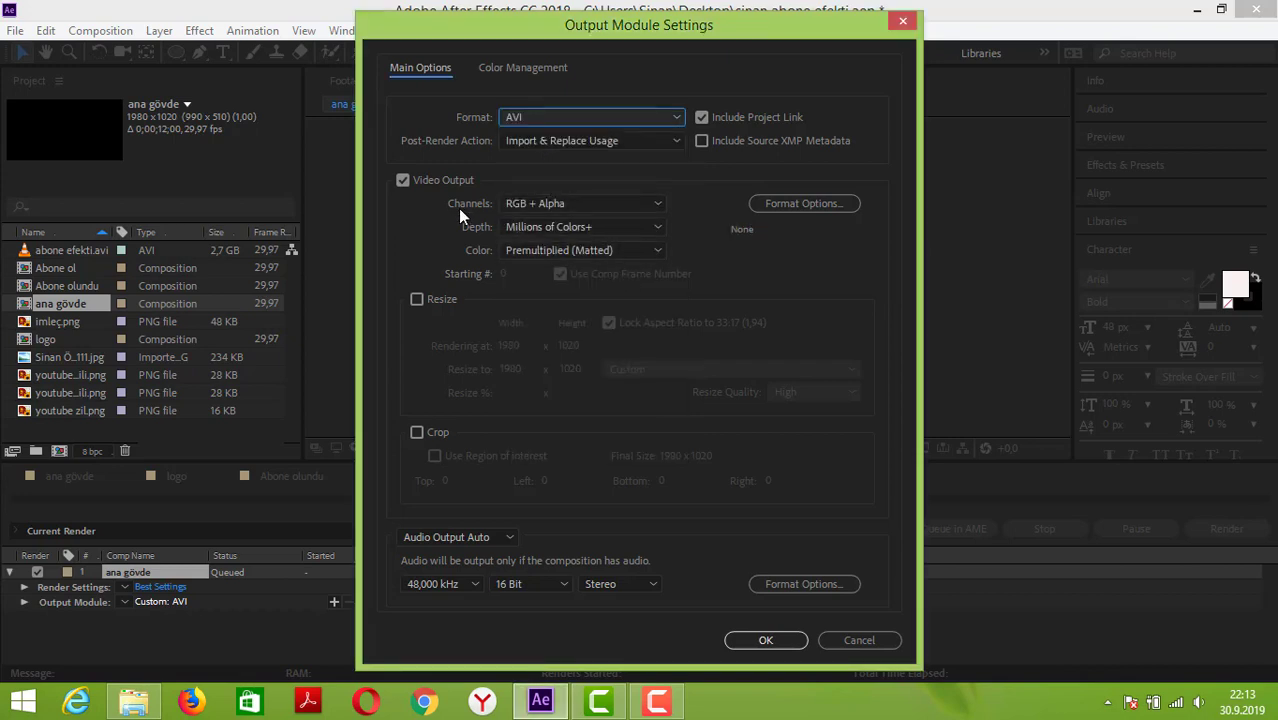
Step: Choose RGB + Alpha for the video channels and Audio Output Auto for the sound, and apply the output module settings
{"action": "left_click", "coordinate": [585, 204]}
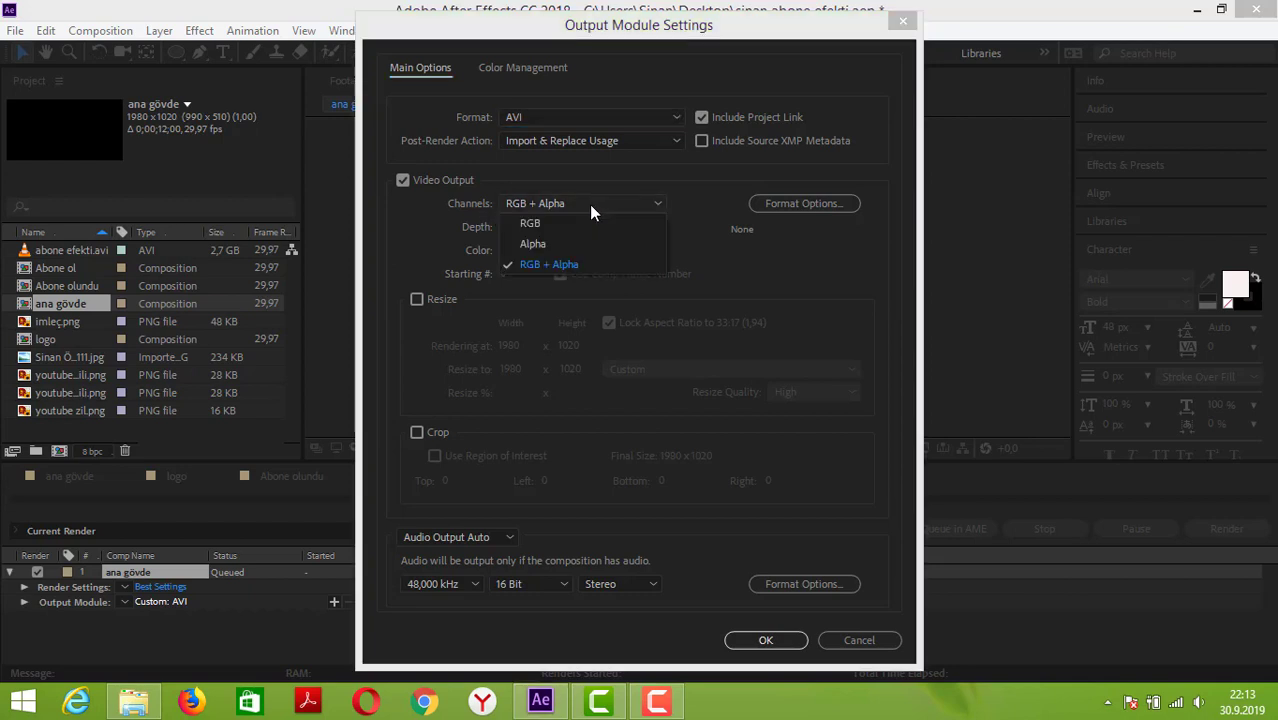
{"action": "left_click", "coordinate": [555, 265]}
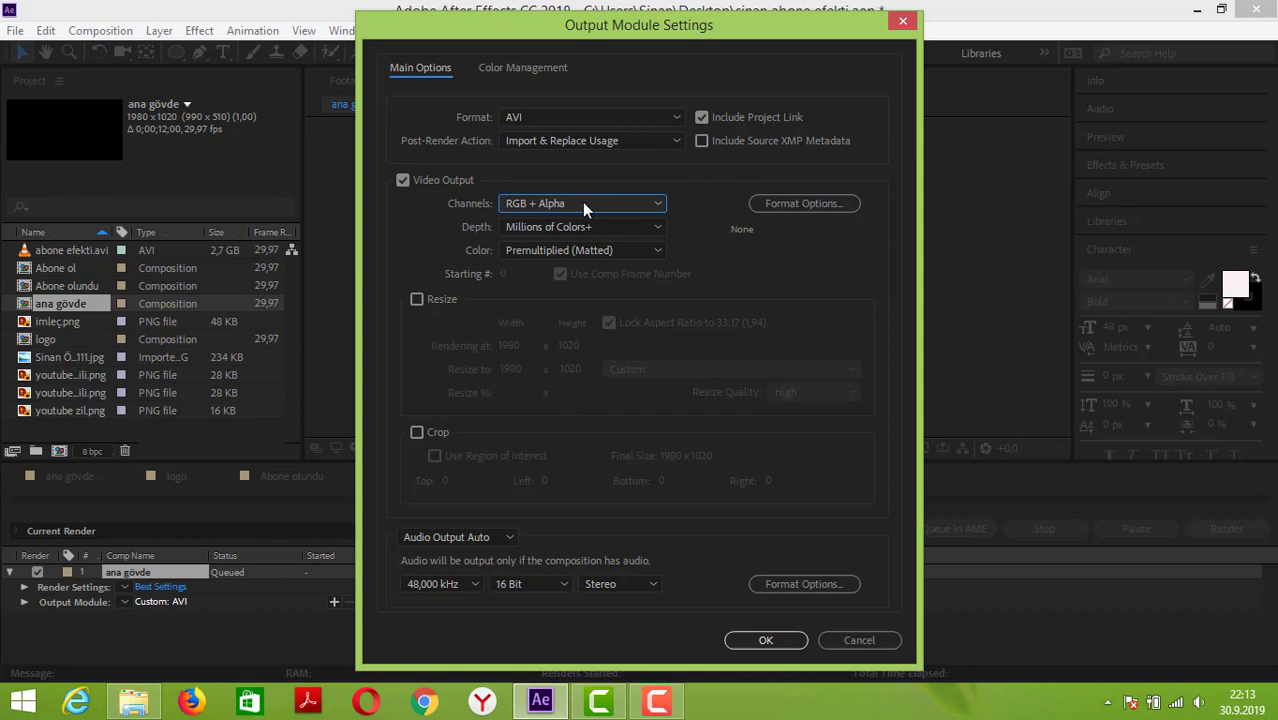
{"action": "left_click", "coordinate": [583, 204]}
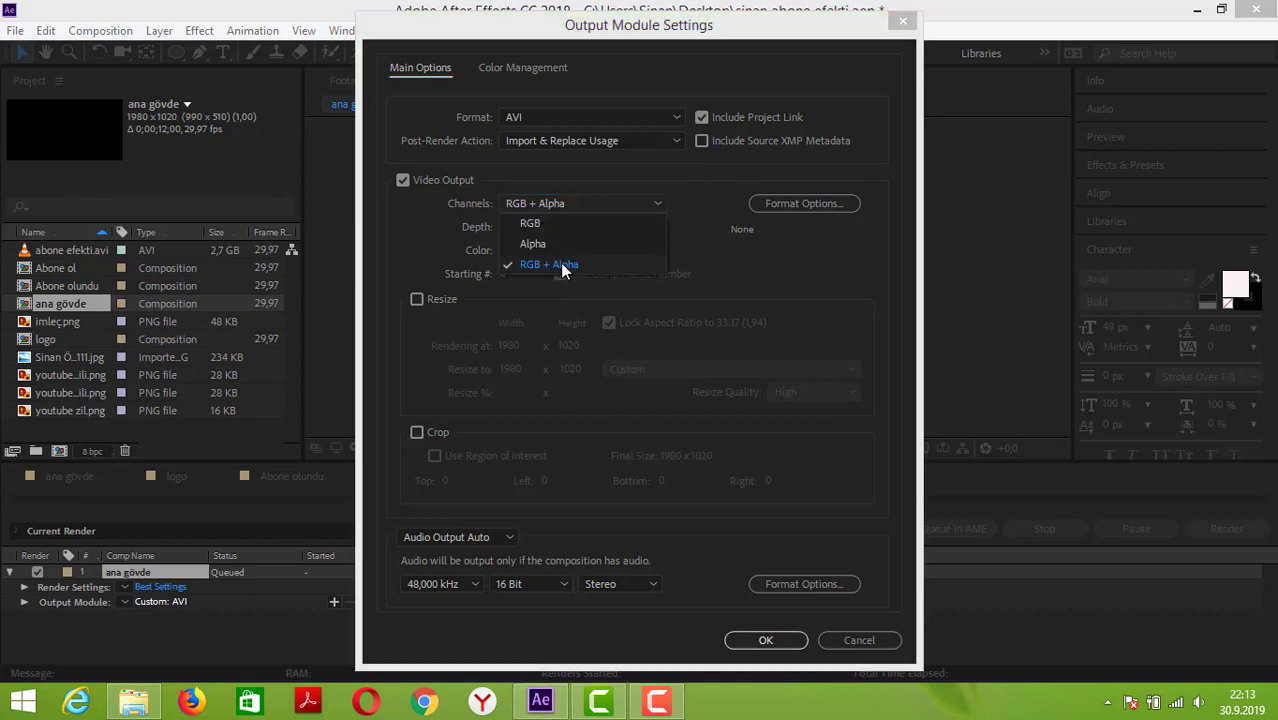
{"action": "left_click", "coordinate": [563, 266]}
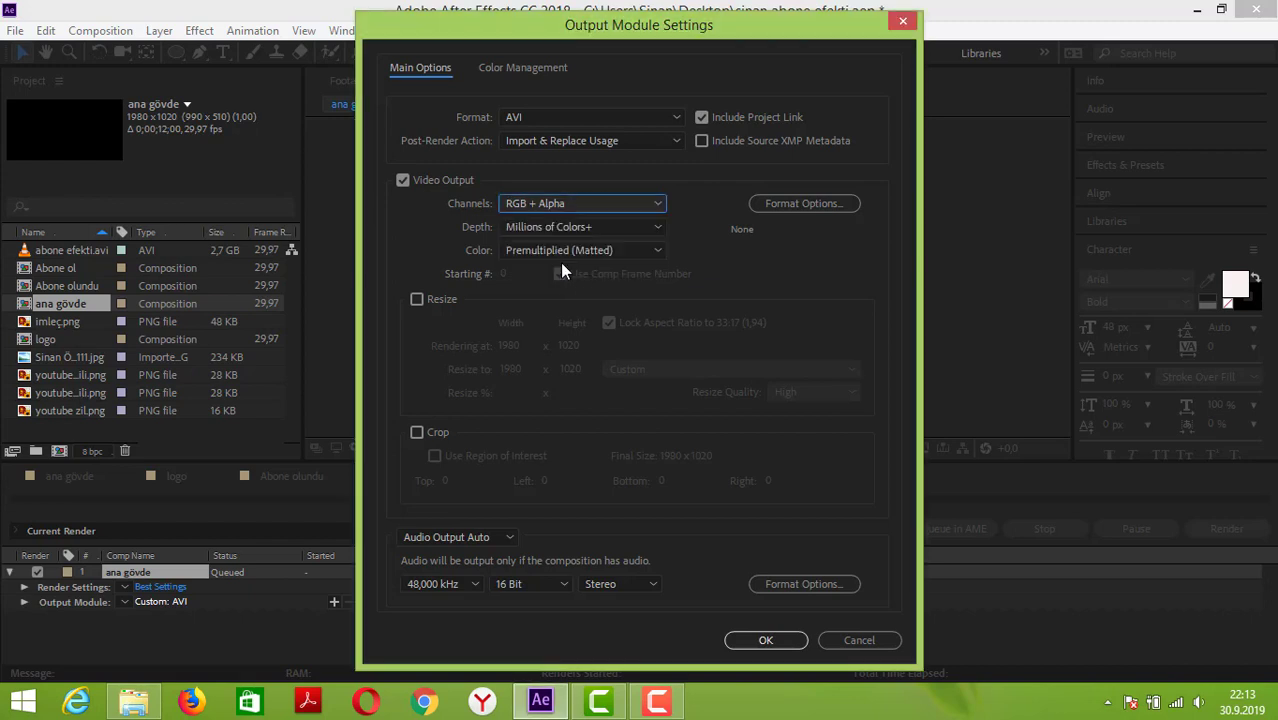
{"action": "left_click", "coordinate": [465, 537]}
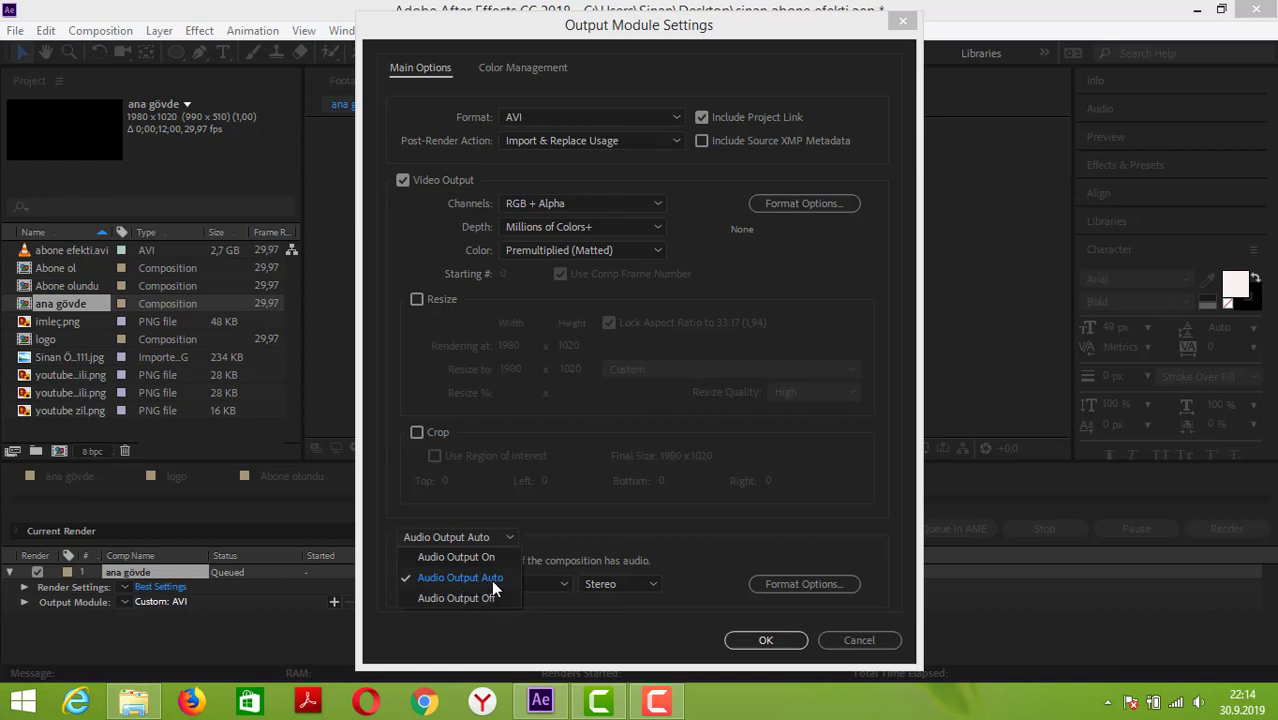
{"action": "left_click", "coordinate": [493, 578]}
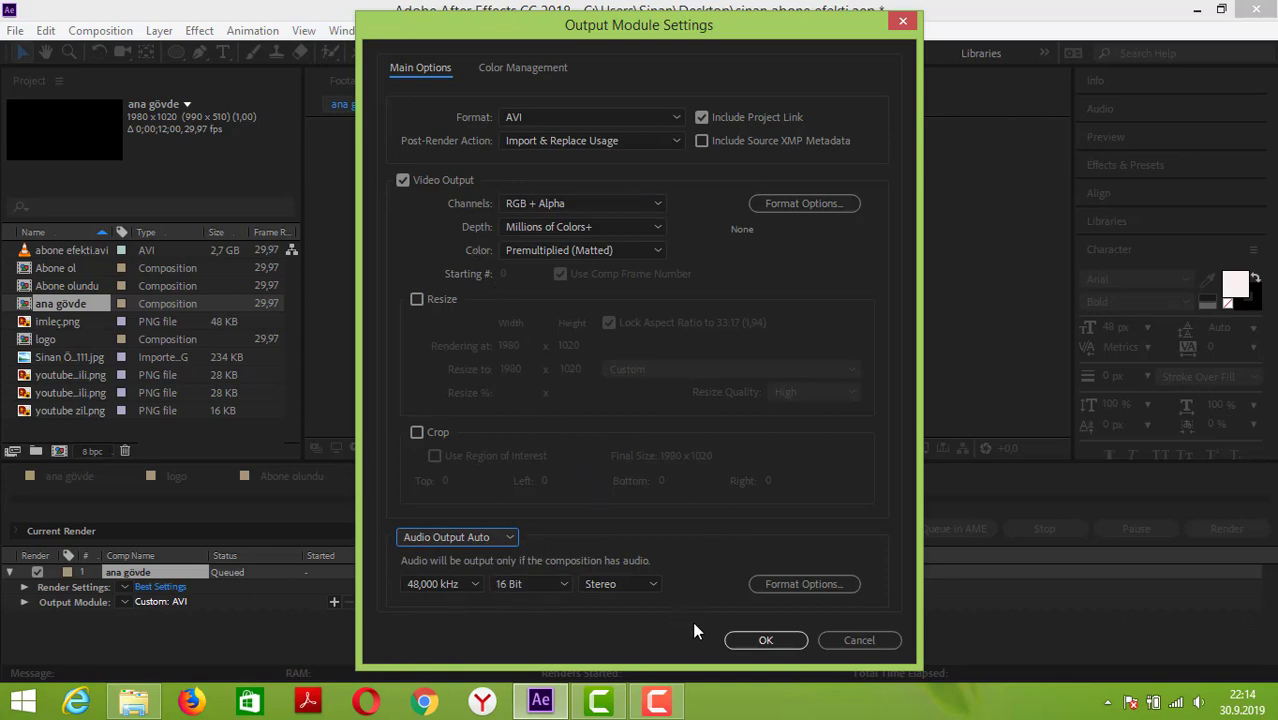
{"action": "left_click", "coordinate": [752, 642]}
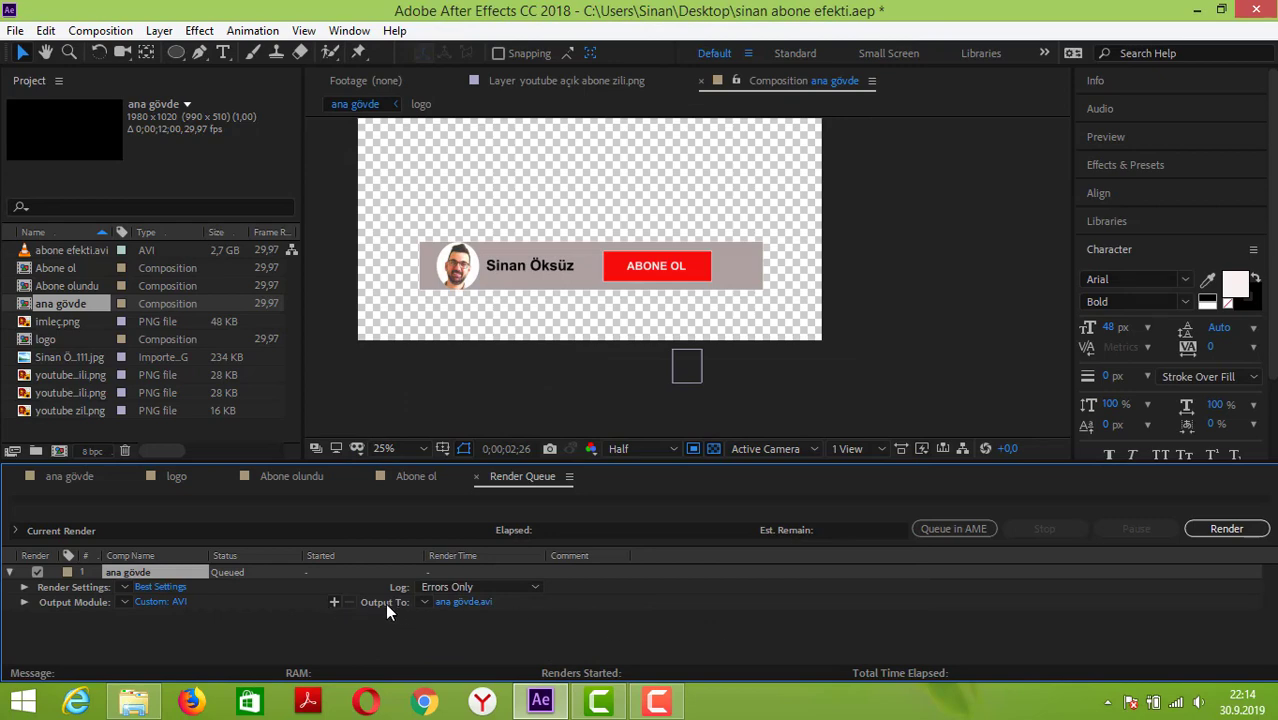
Step: Set the output file on the desktop to the channel owner's first name followed by "abone ol efekti.avi", and render the composition
{"action": "left_click", "coordinate": [463, 602]}
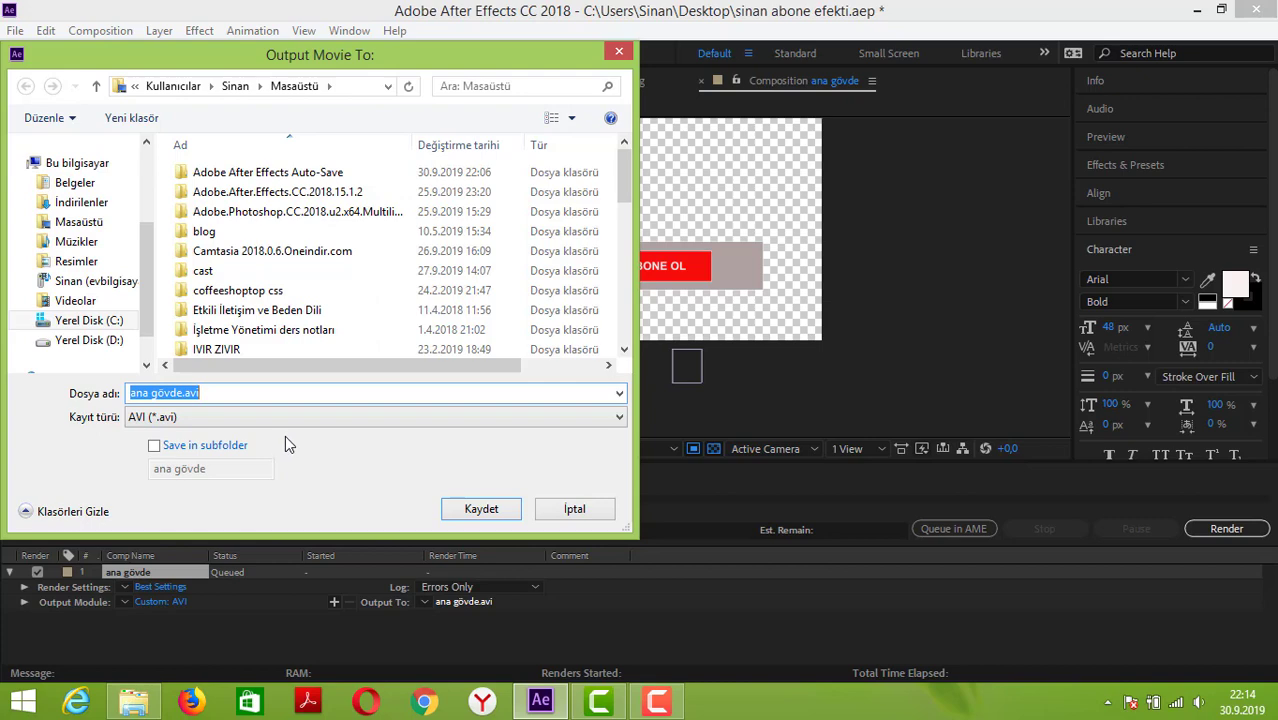
{"action": "left_click", "coordinate": [85, 224]}
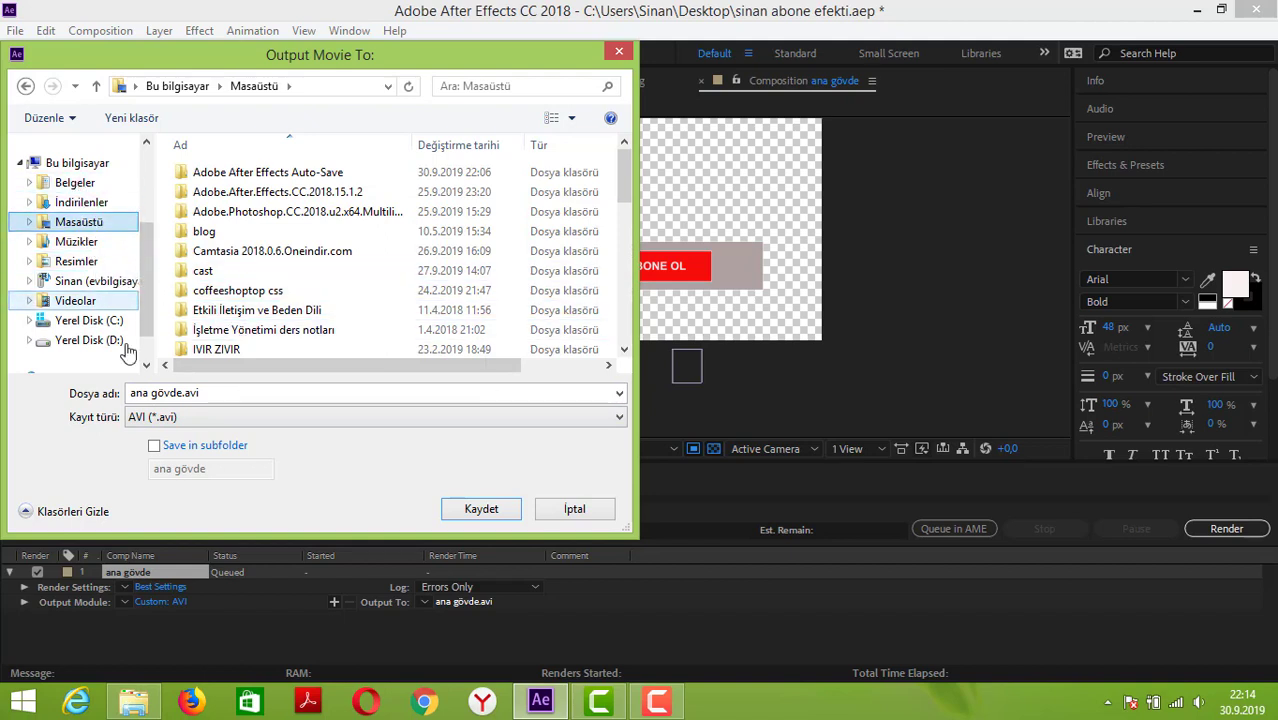
{"action": "left_click", "coordinate": [185, 393]}
{"action": "left_click", "coordinate": [185, 393]}
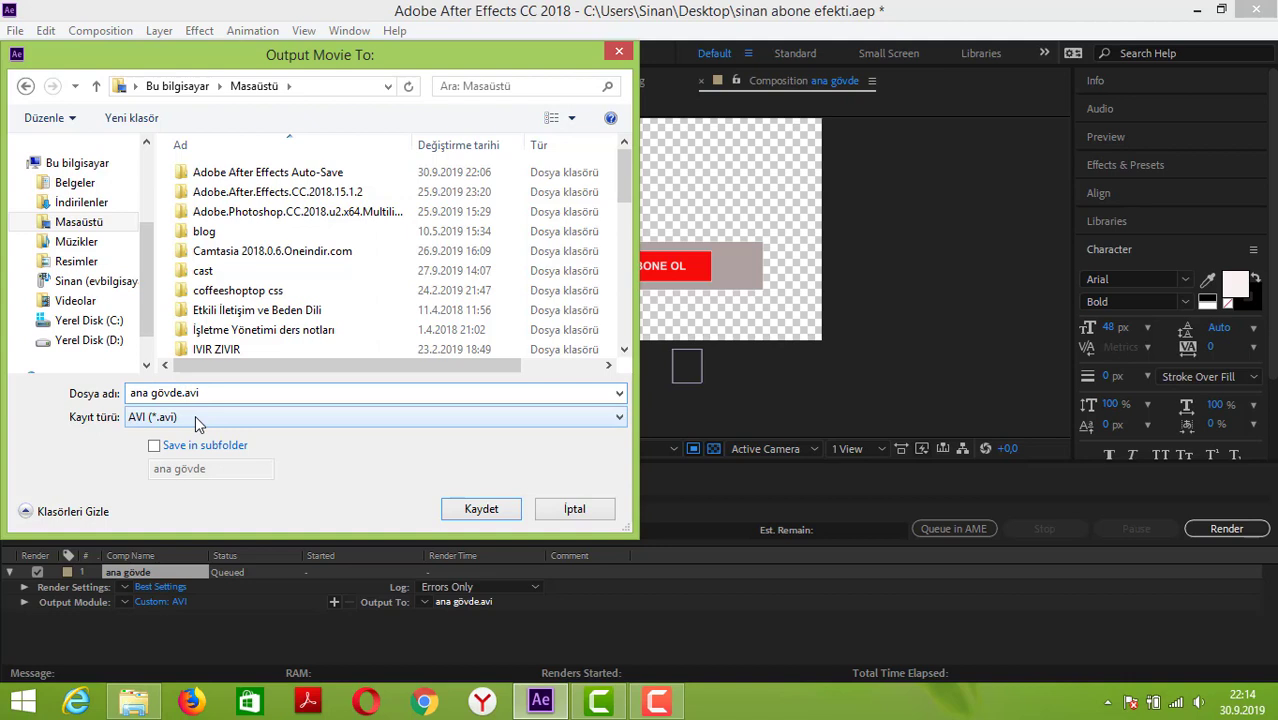
{"action": "key", "text": "BackSpace"}
{"action": "key", "text": "BackSpace"}
{"action": "key", "text": "BackSpace"}
{"action": "key", "text": "BackSpace"}
{"action": "key", "text": "BackSpace"}
{"action": "key", "text": "BackSpace"}
{"action": "key", "text": "BackSpace"}
{"action": "key", "text": "BackSpace"}
{"action": "key", "text": "BackSpace"}
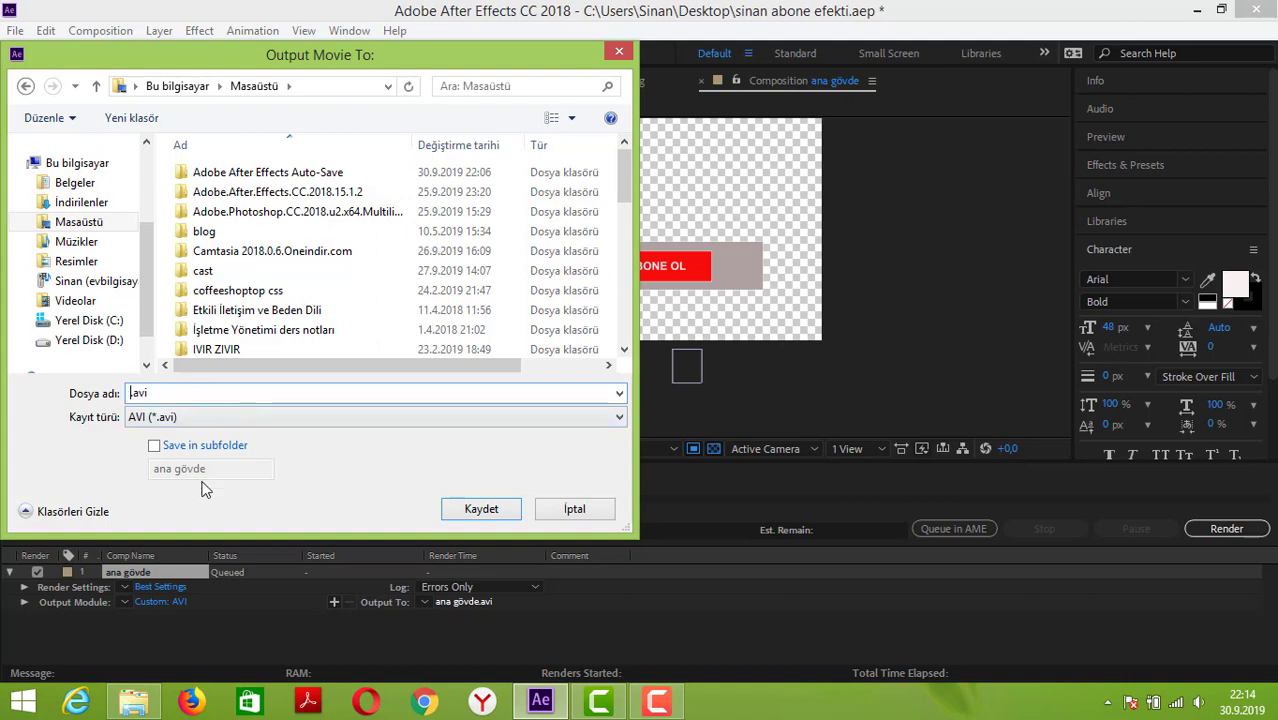
{"action": "type", "text": "sinan a"}
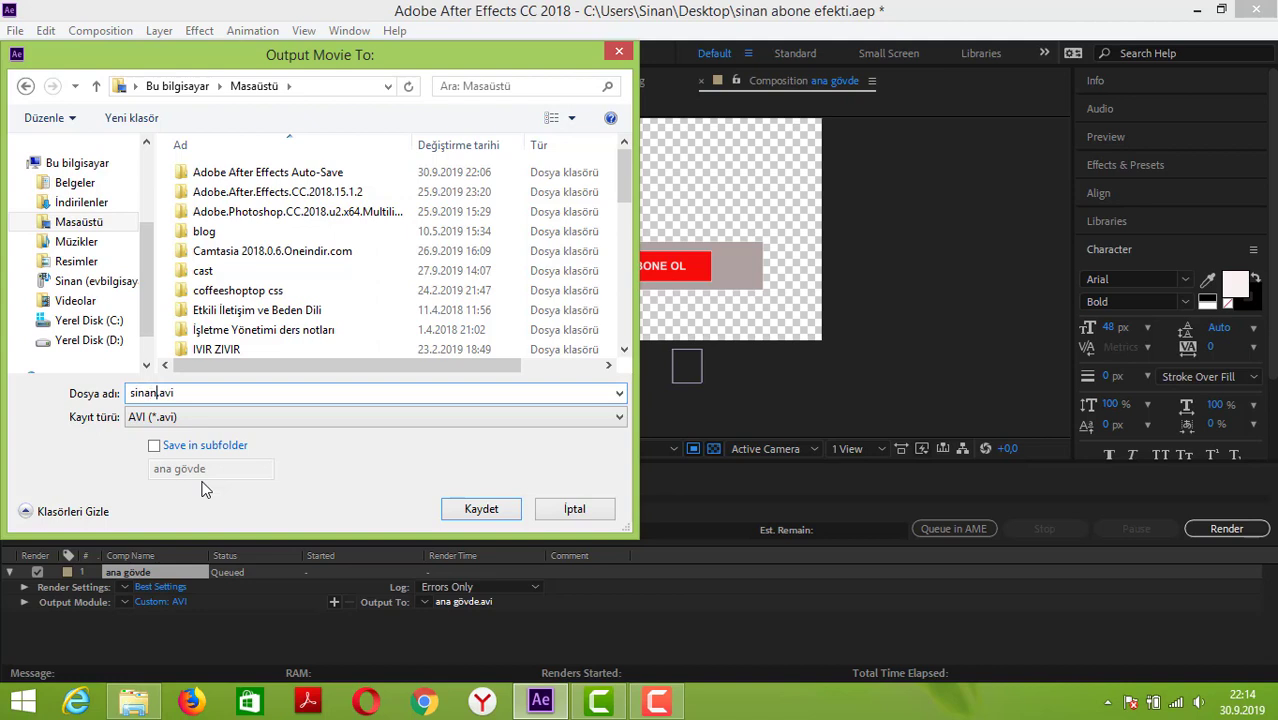
{"action": "type", "text": "bone ol efekti"}
{"action": "left_click", "coordinate": [465, 512]}
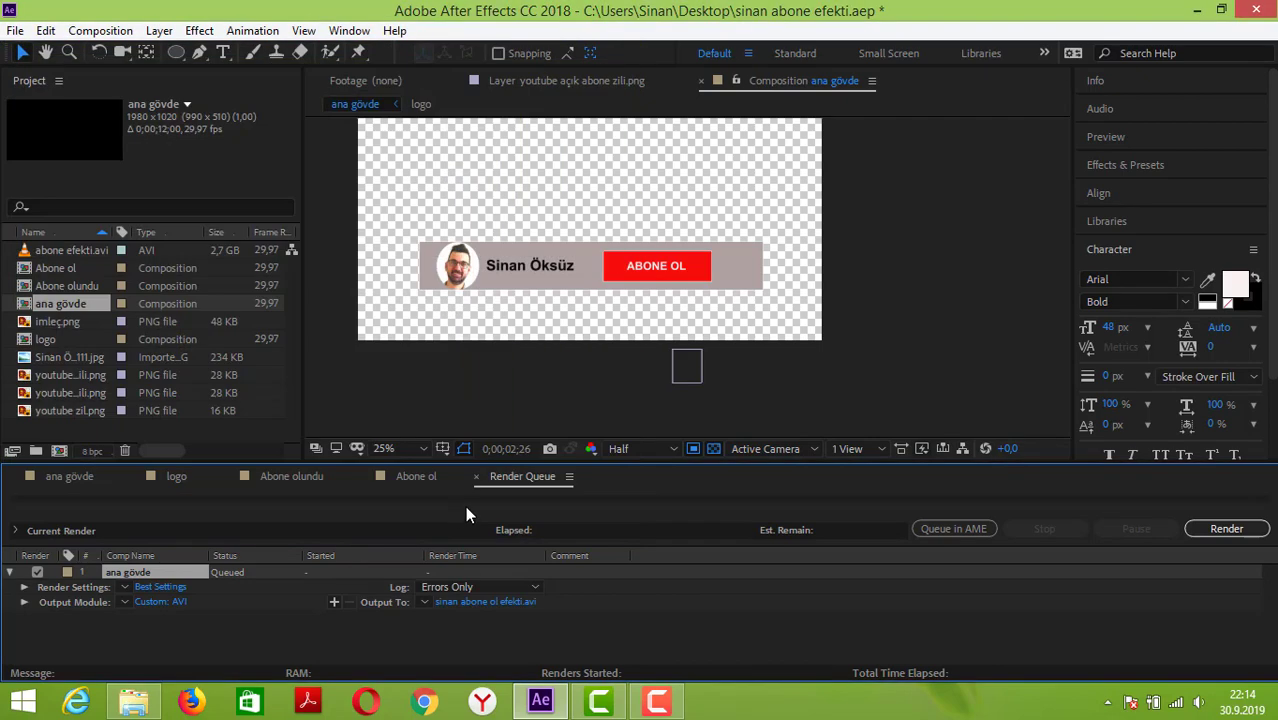
{"action": "left_click", "coordinate": [1230, 529]}
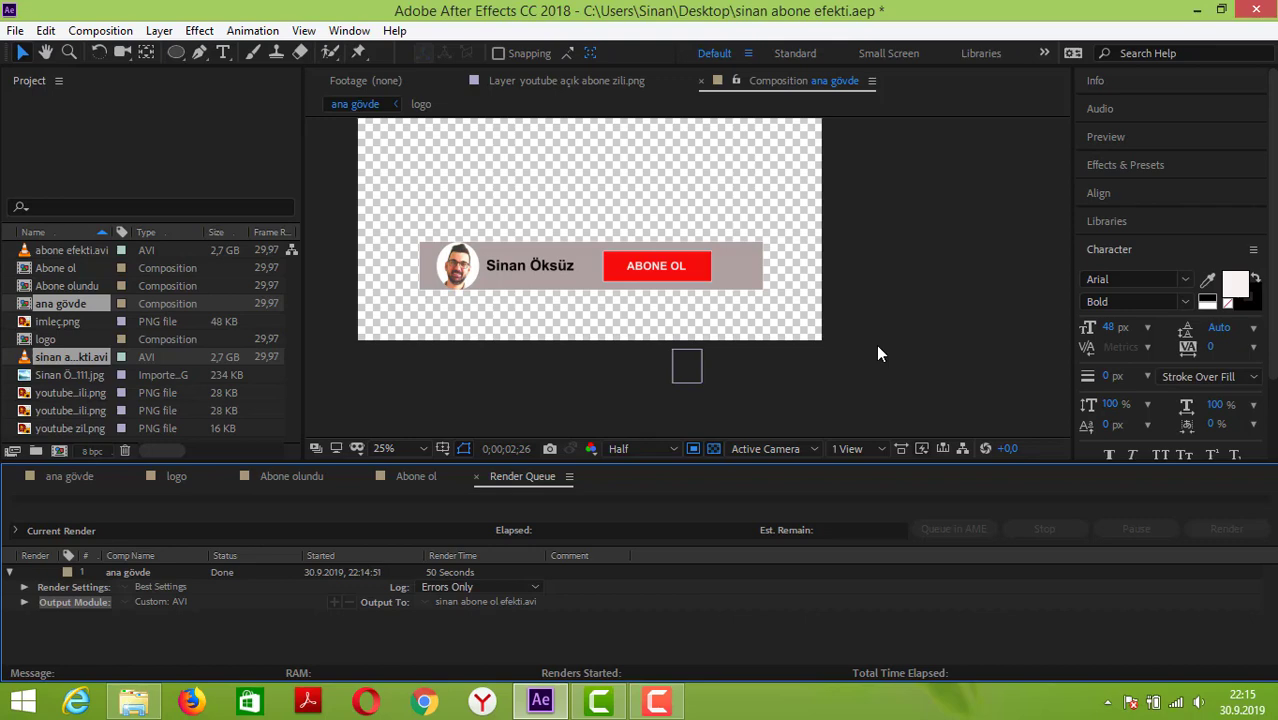
Step: Switch to Camtasia and place the rendered AVI from the desktop on Track 3, starting at about 3:00
{"action": "left_click", "coordinate": [600, 703]}
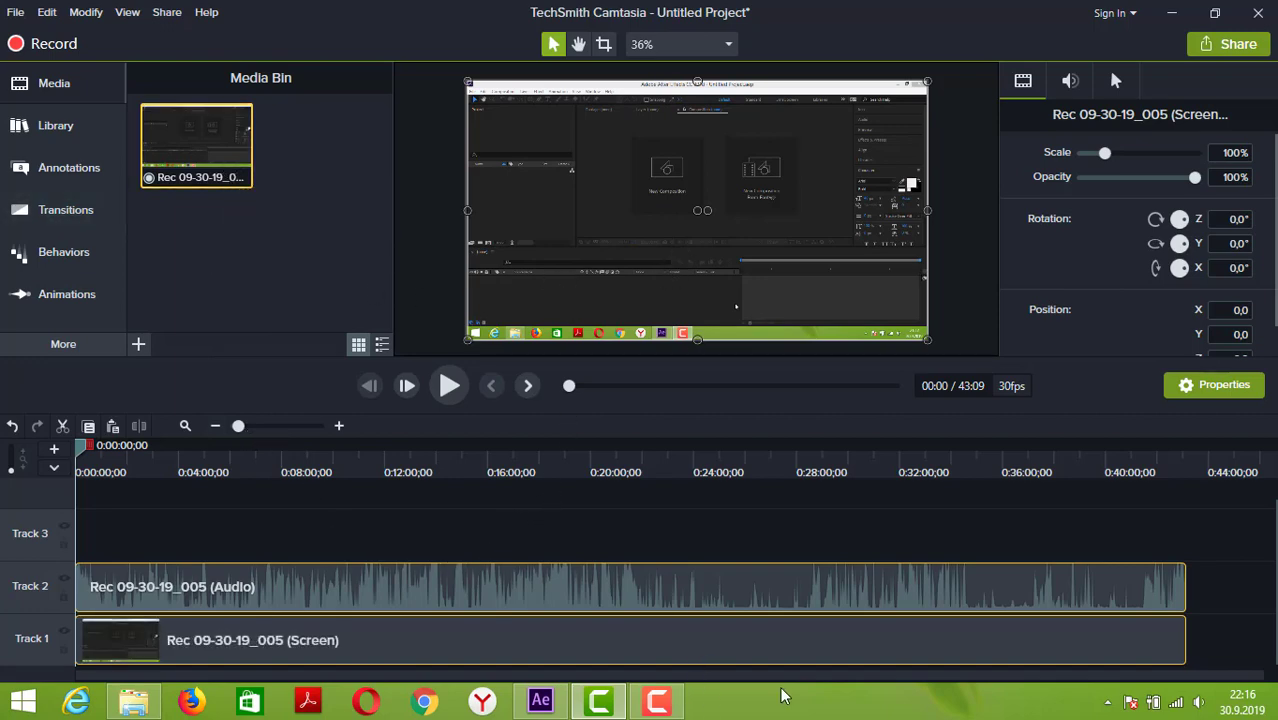
{"action": "right_click", "coordinate": [802, 700]}
{"action": "left_click", "coordinate": [985, 611]}
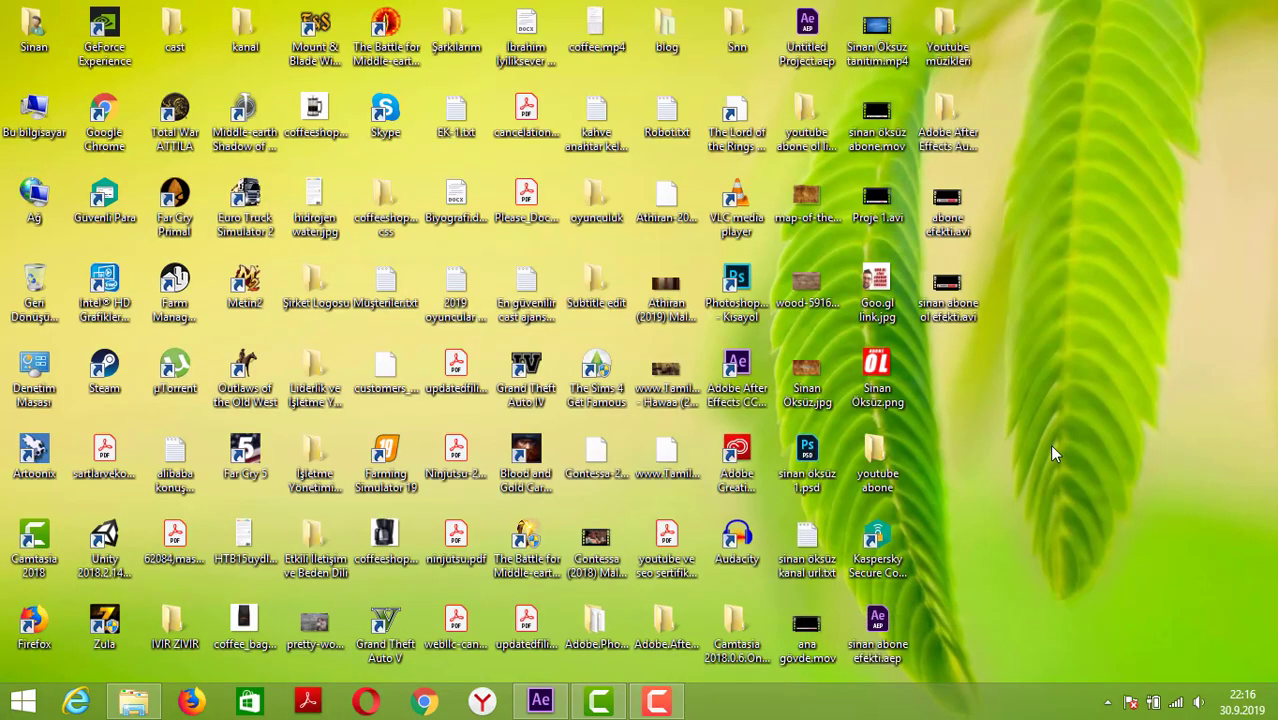
{"action": "left_click_drag", "start_coordinate": [948, 298], "coordinate": [199, 535]}
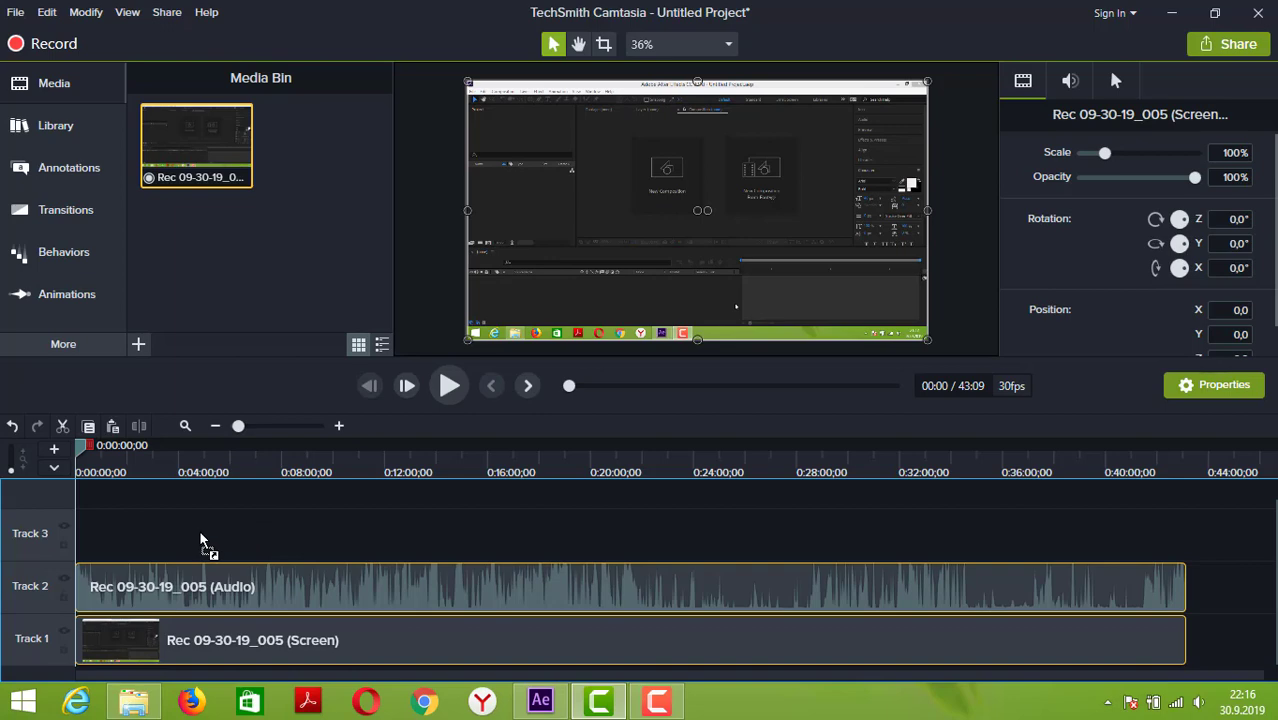
{"action": "left_click_drag", "start_coordinate": [203, 535], "coordinate": [228, 531]}
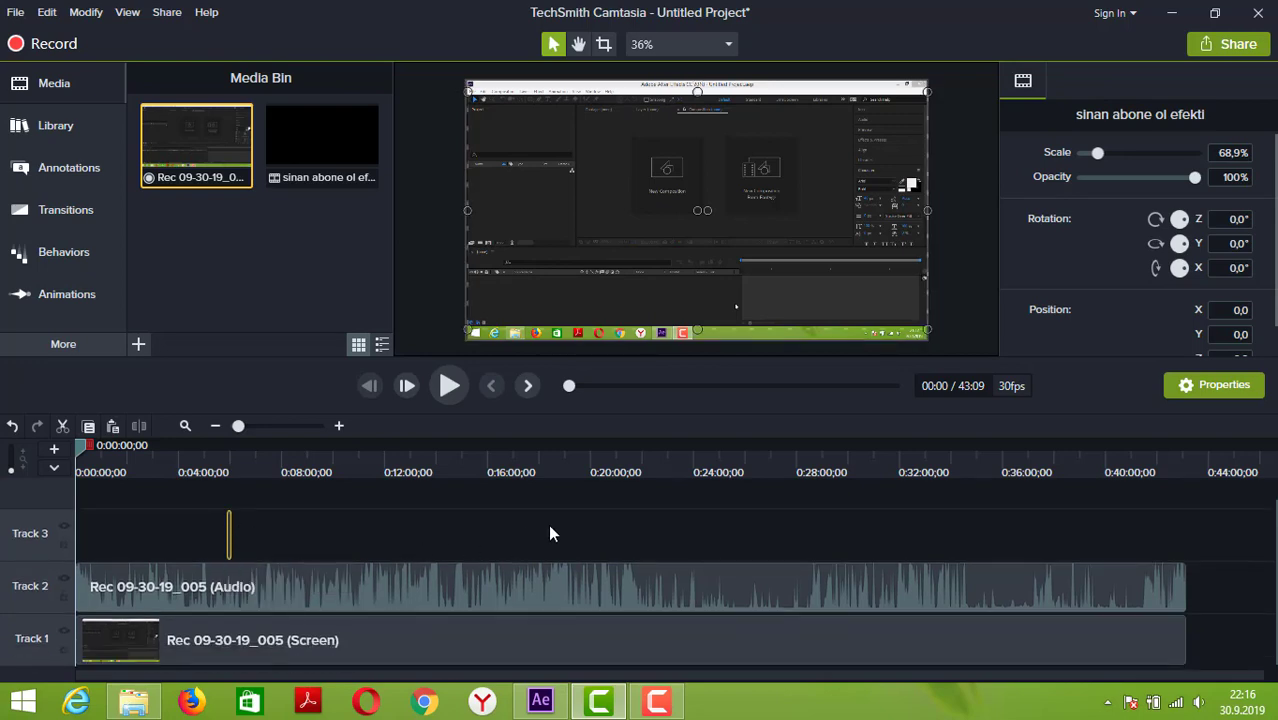
{"action": "left_click_drag", "start_coordinate": [238, 428], "coordinate": [267, 432]}
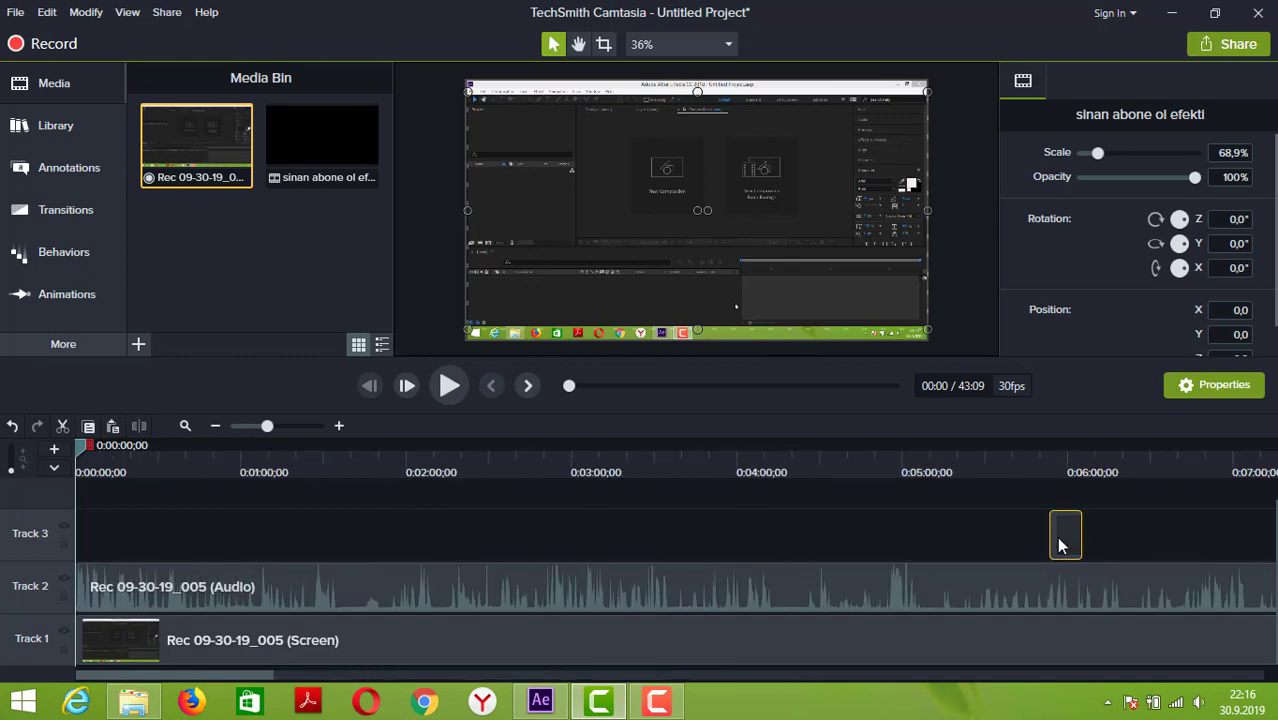
{"action": "left_click_drag", "start_coordinate": [1026, 540], "coordinate": [578, 563]}
Step: Preview the Track 3 overlay by playing the timeline from about 2:42 until past the end of the clip
{"action": "left_click", "coordinate": [452, 387]}
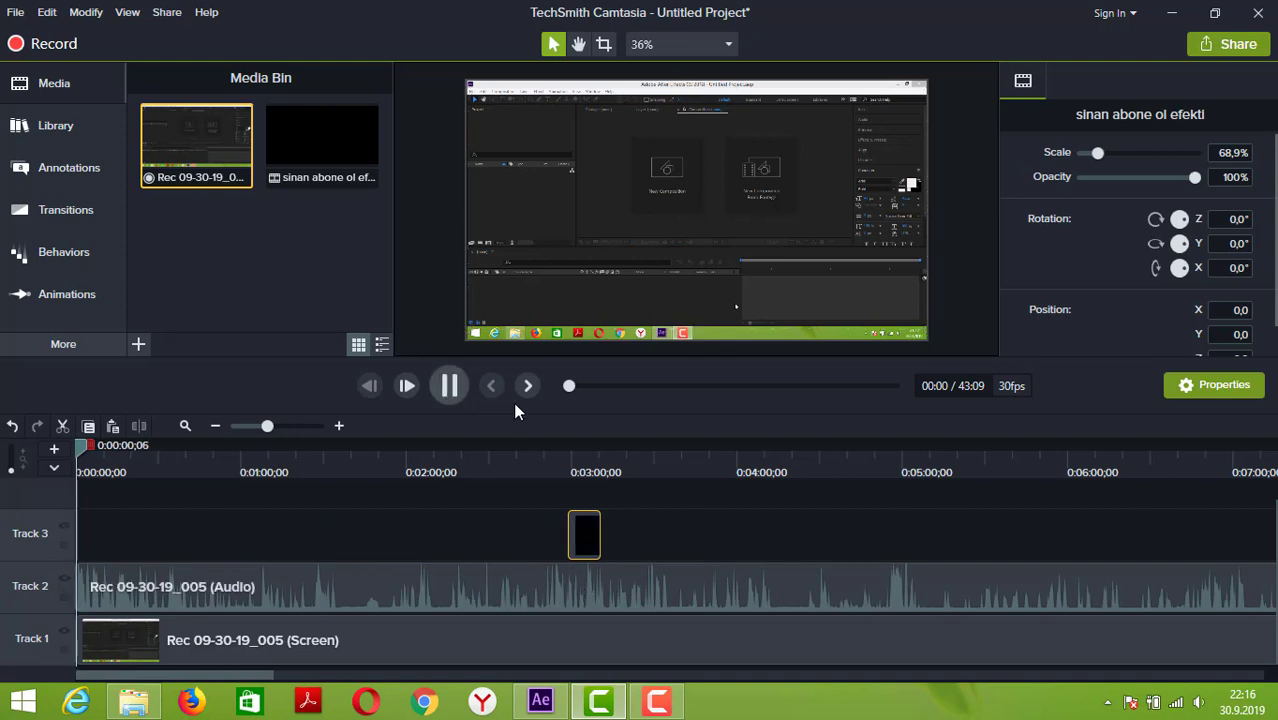
{"action": "left_click", "coordinate": [571, 386]}
{"action": "left_click_drag", "start_coordinate": [571, 386], "coordinate": [588, 391]}
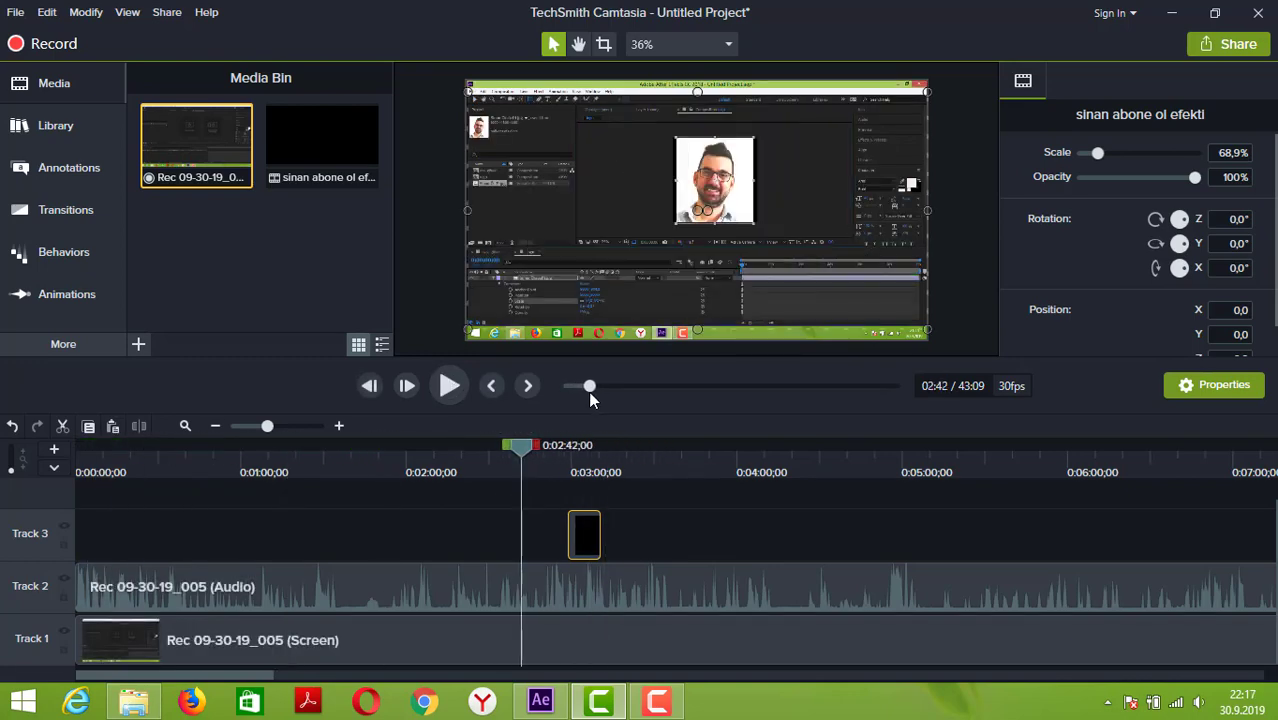
{"action": "left_click", "coordinate": [451, 386]}
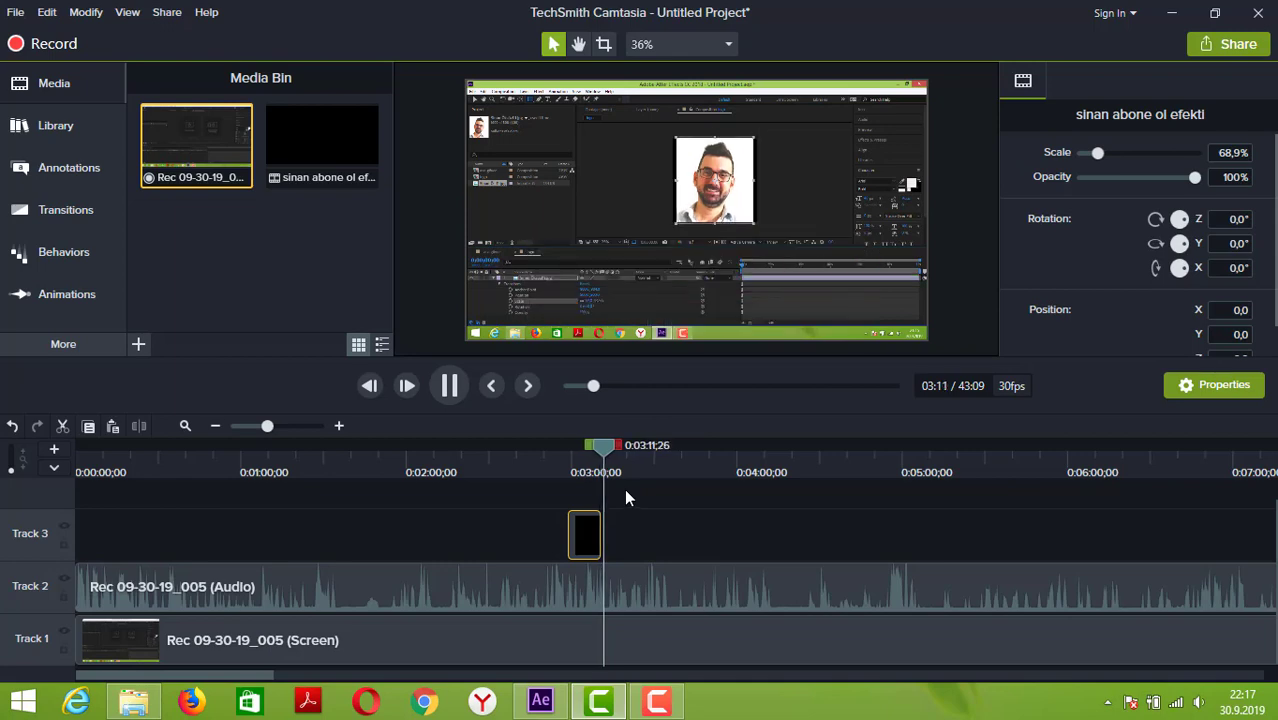
{"action": "left_click", "coordinate": [458, 392]}
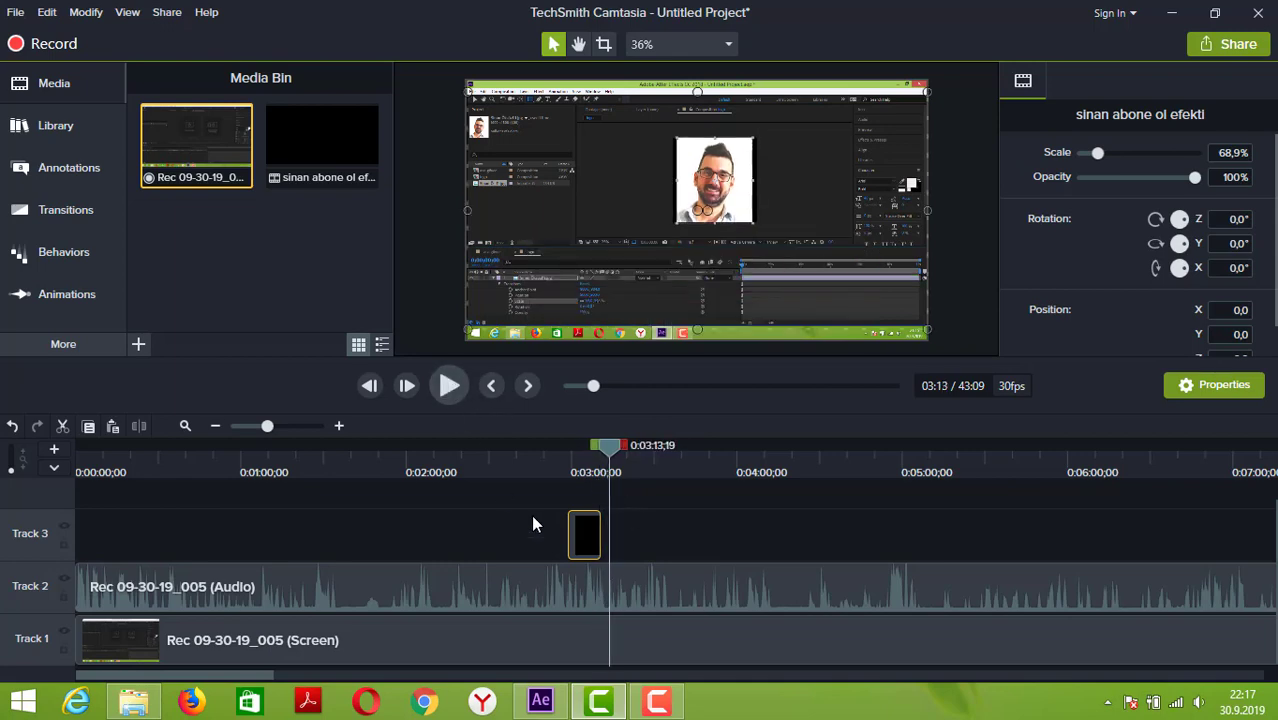
Step: Move the playhead to about 1:29 and the Track 3 overlay clip to about 1:13
{"action": "left_click_drag", "start_coordinate": [585, 533], "coordinate": [674, 546]}
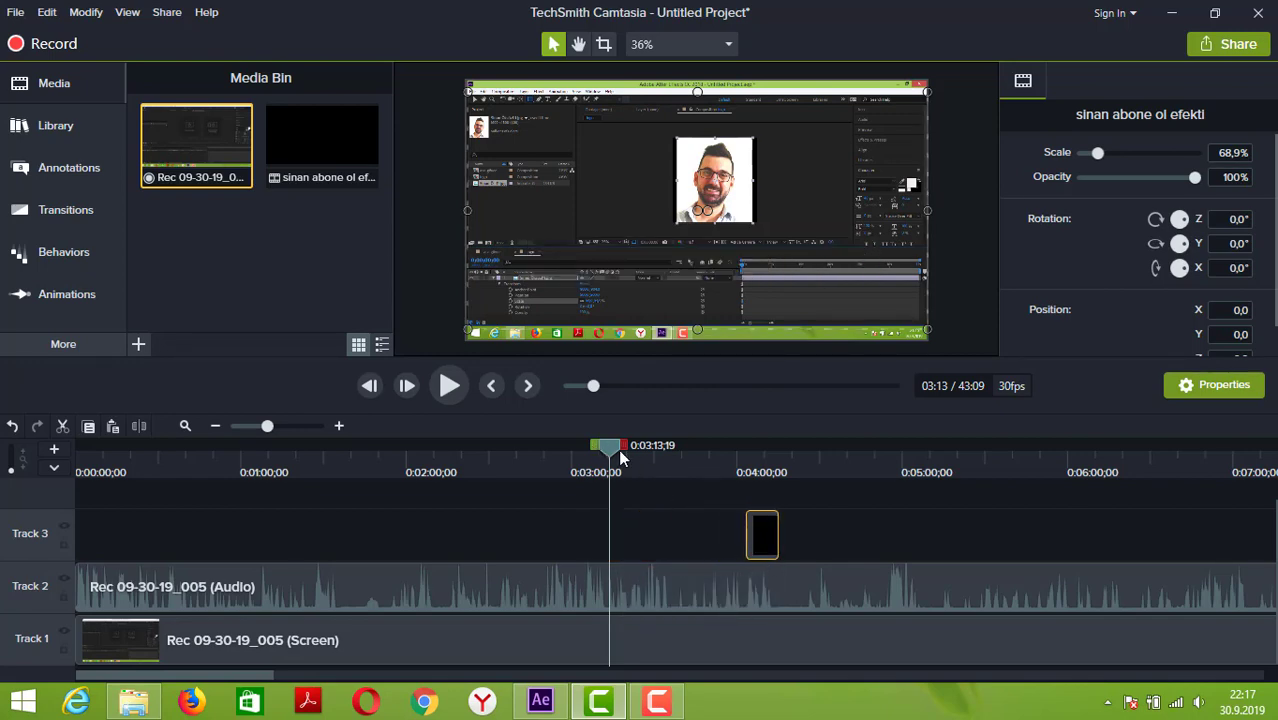
{"action": "left_click_drag", "start_coordinate": [614, 455], "coordinate": [323, 508]}
{"action": "left_click_drag", "start_coordinate": [756, 548], "coordinate": [289, 561]}
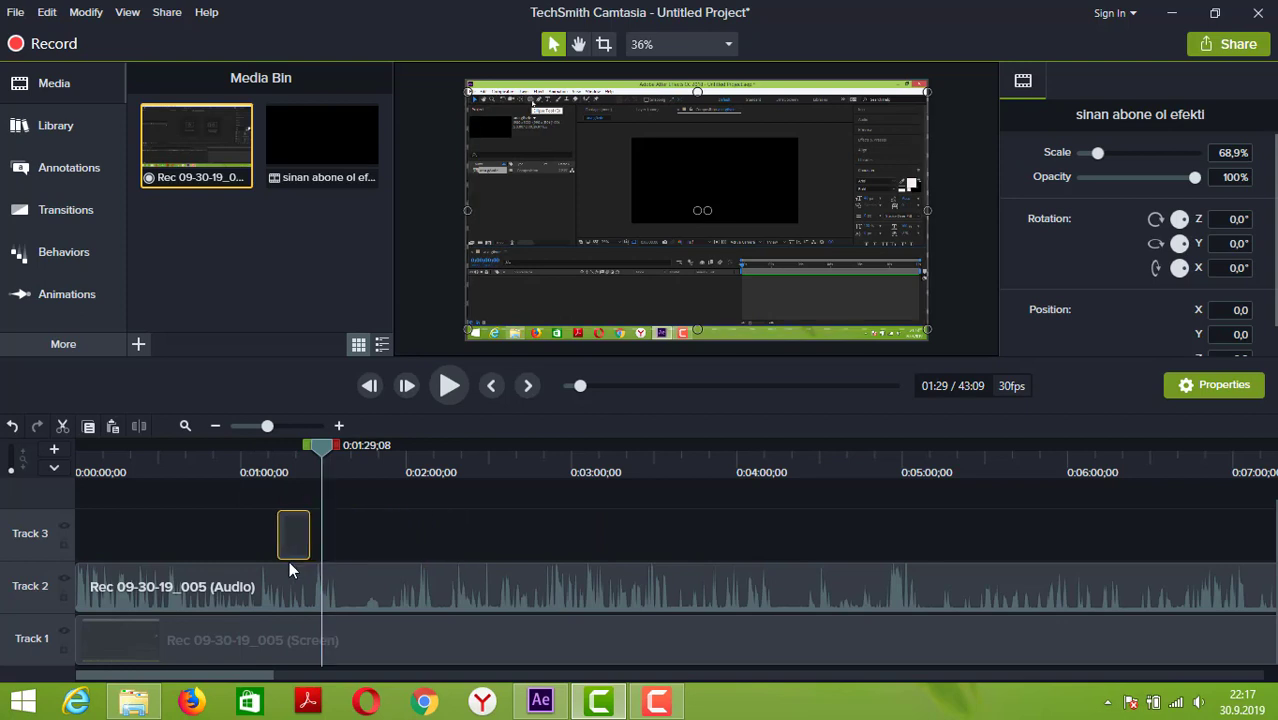
Step: Move the Track 3 overlay clip to about 2:31 and scrub the playhead across it to about 2:42
{"action": "left_click_drag", "start_coordinate": [314, 466], "coordinate": [240, 472]}
{"action": "left_click_drag", "start_coordinate": [296, 544], "coordinate": [541, 582]}
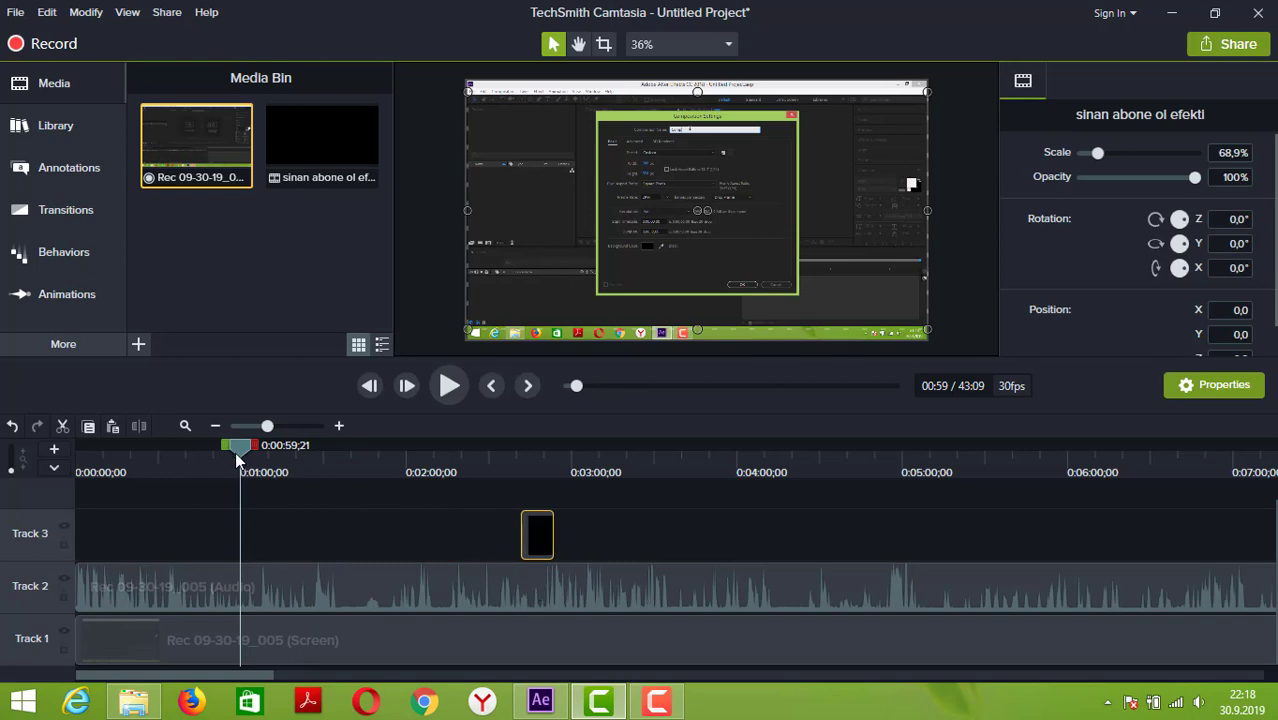
{"action": "left_click_drag", "start_coordinate": [240, 463], "coordinate": [524, 553]}
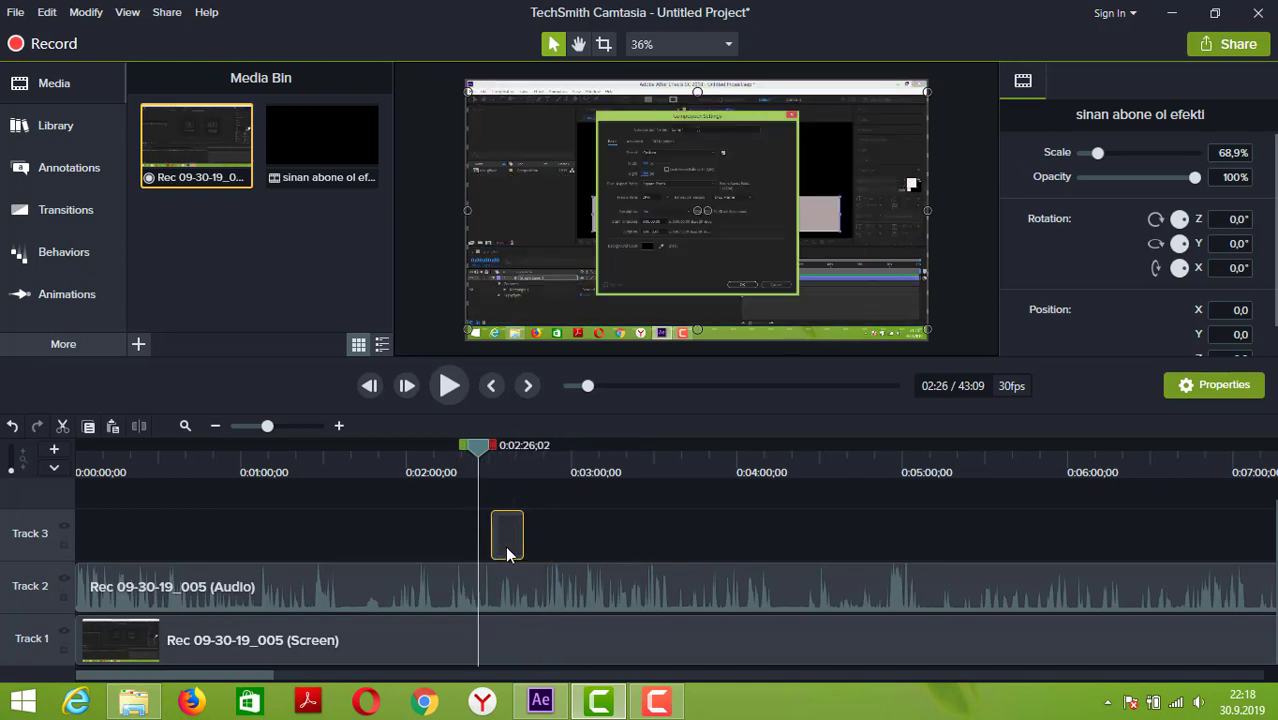
{"action": "left_click_drag", "start_coordinate": [471, 453], "coordinate": [521, 468]}
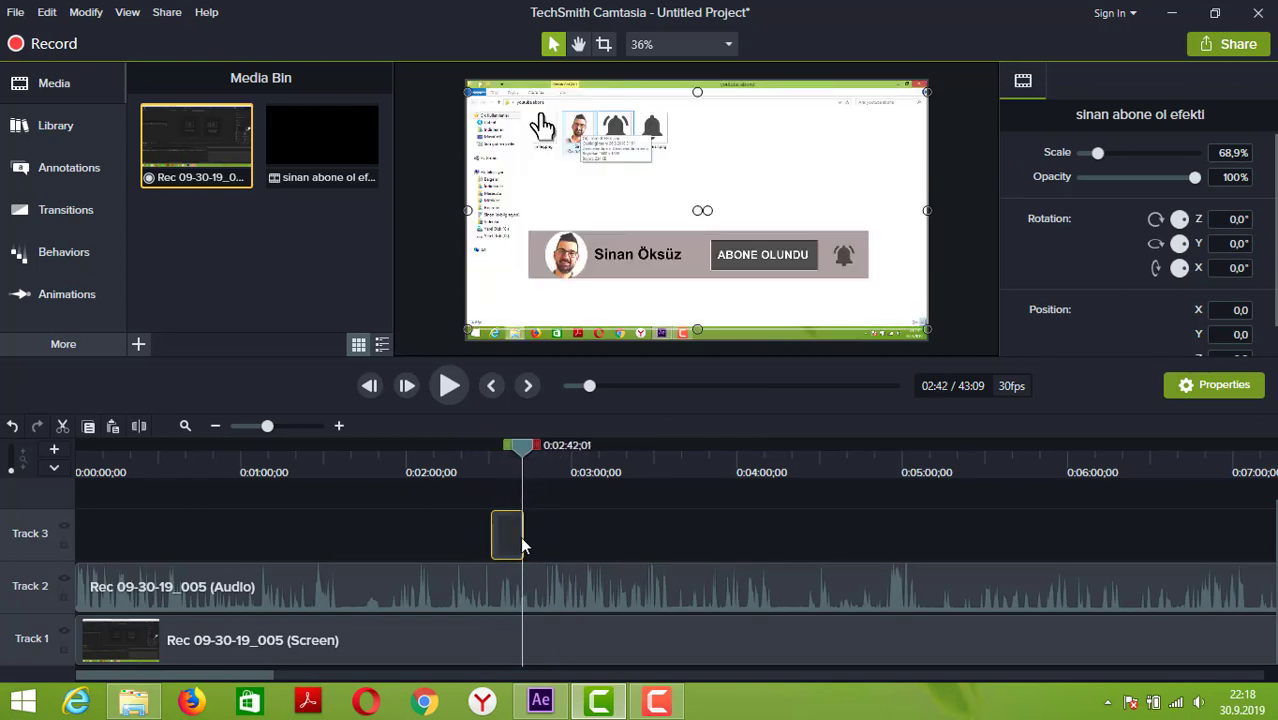
Step: Move the Track 3 overlay clip so it starts at about 2:42, and set the playhead to about 2:10
{"action": "left_click_drag", "start_coordinate": [508, 533], "coordinate": [540, 545]}
{"action": "left_click_drag", "start_coordinate": [518, 452], "coordinate": [434, 478]}
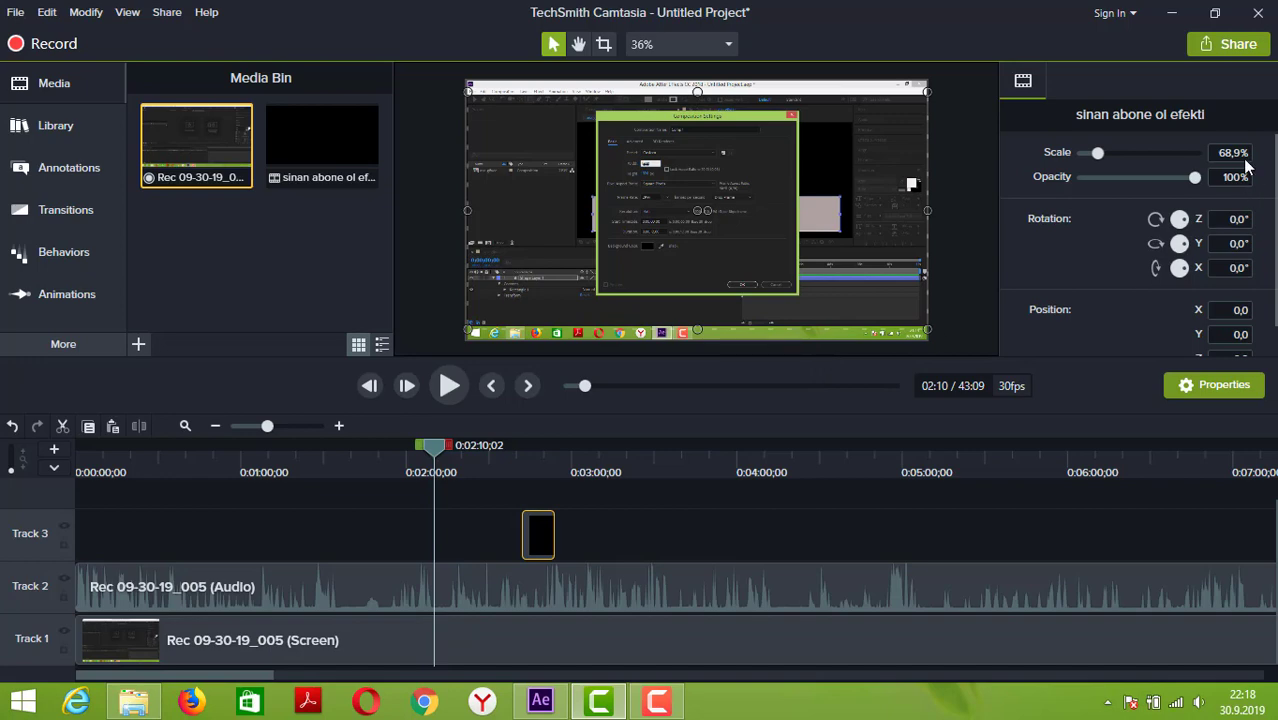
Step: Set up a local file export of the project with the MP4 only (up to 1080p) preset and continue to the save settings
{"action": "left_click", "coordinate": [1225, 47]}
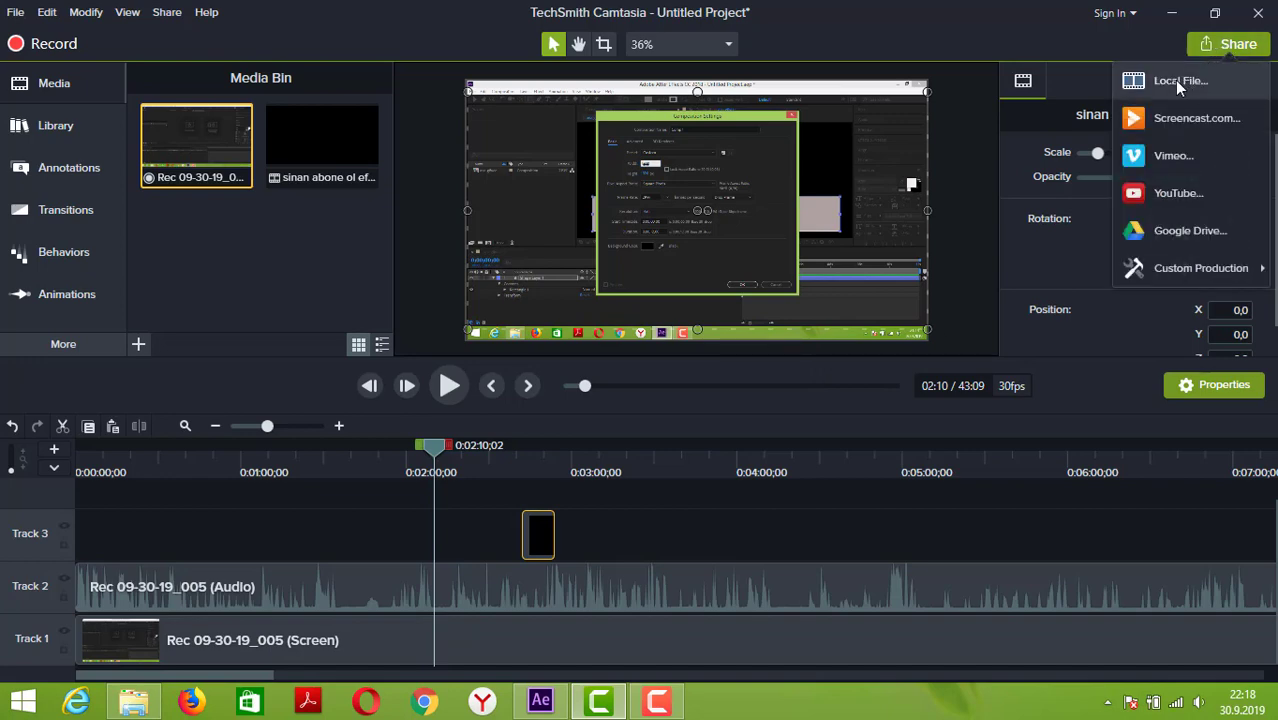
{"action": "left_click", "coordinate": [1176, 84]}
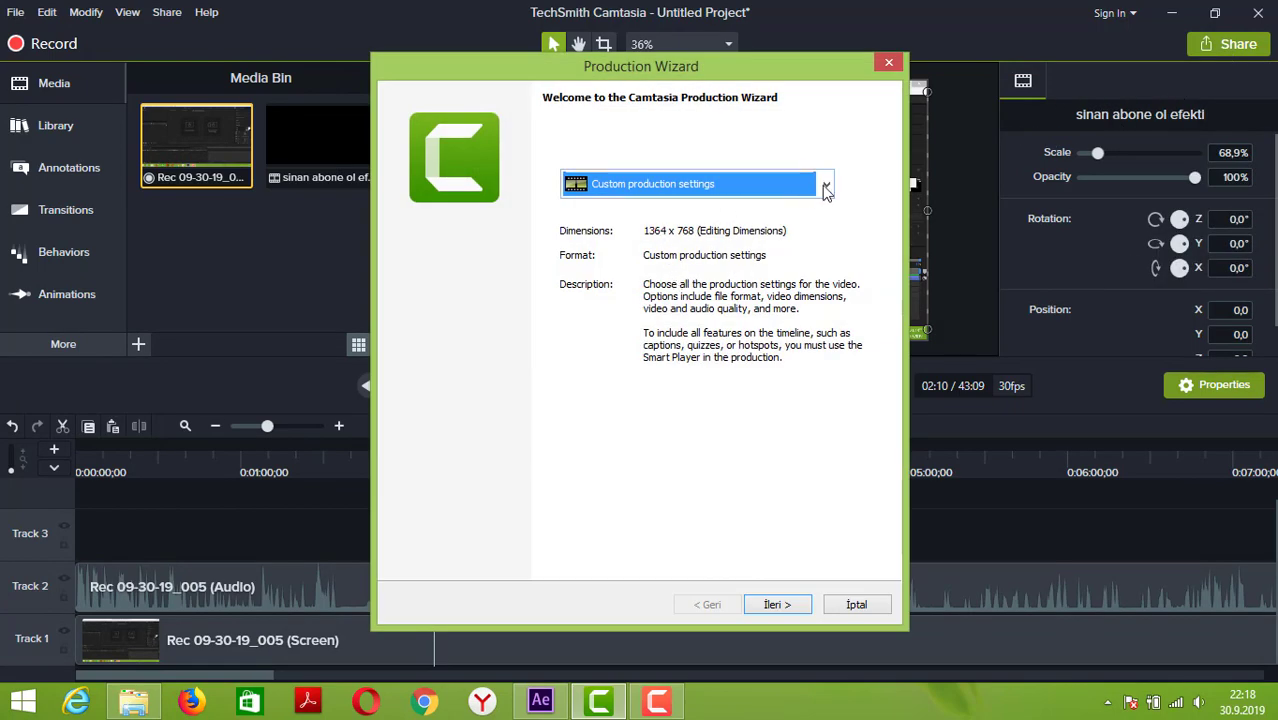
{"action": "left_click", "coordinate": [818, 190]}
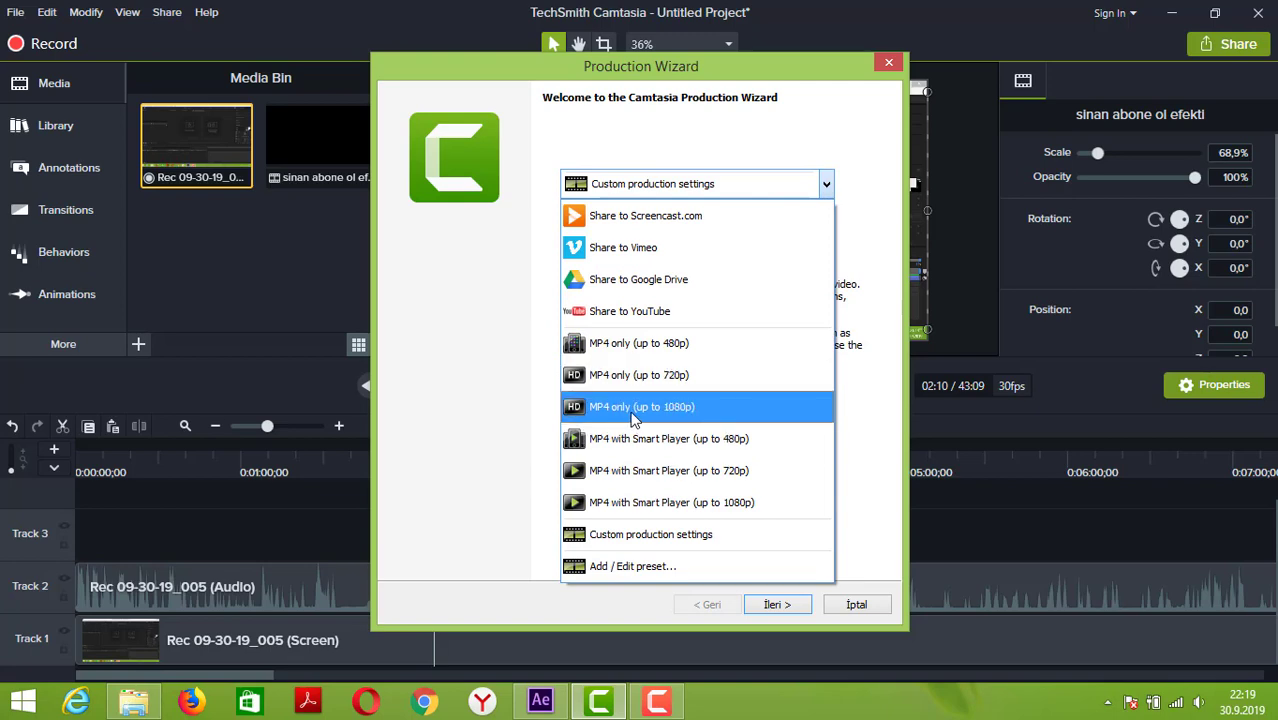
{"action": "left_click", "coordinate": [667, 417]}
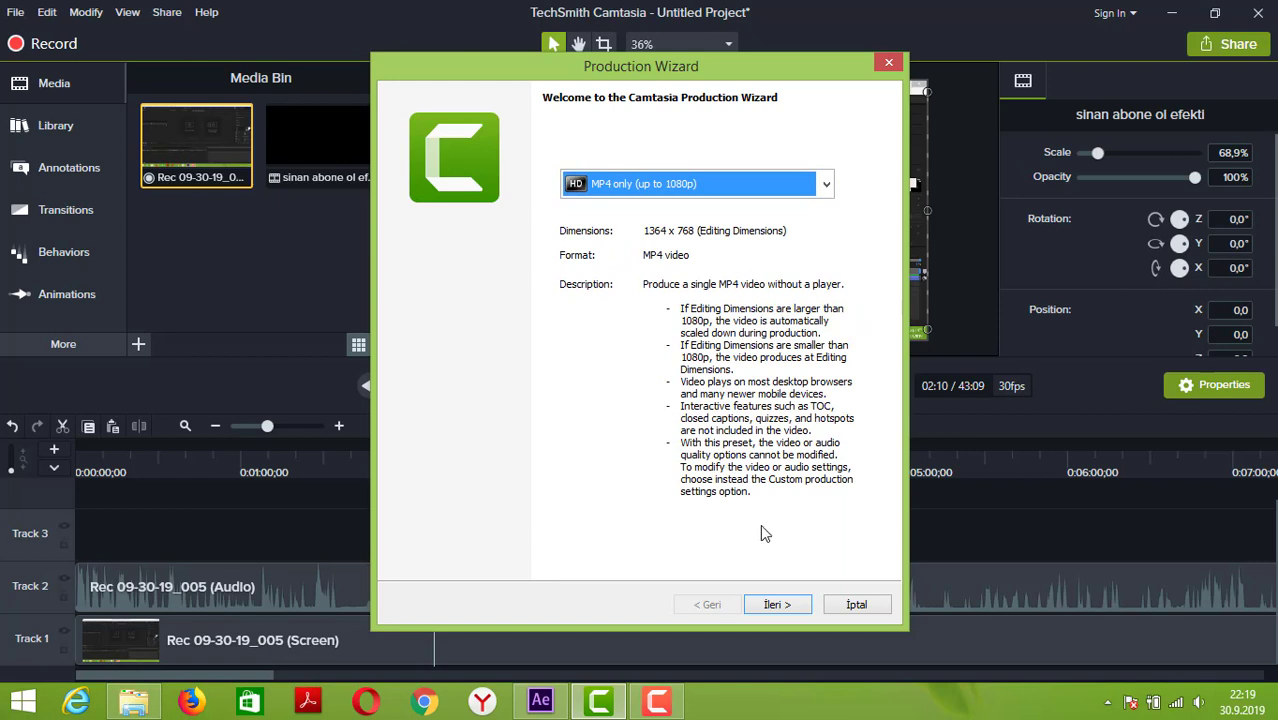
{"action": "left_click", "coordinate": [777, 605]}
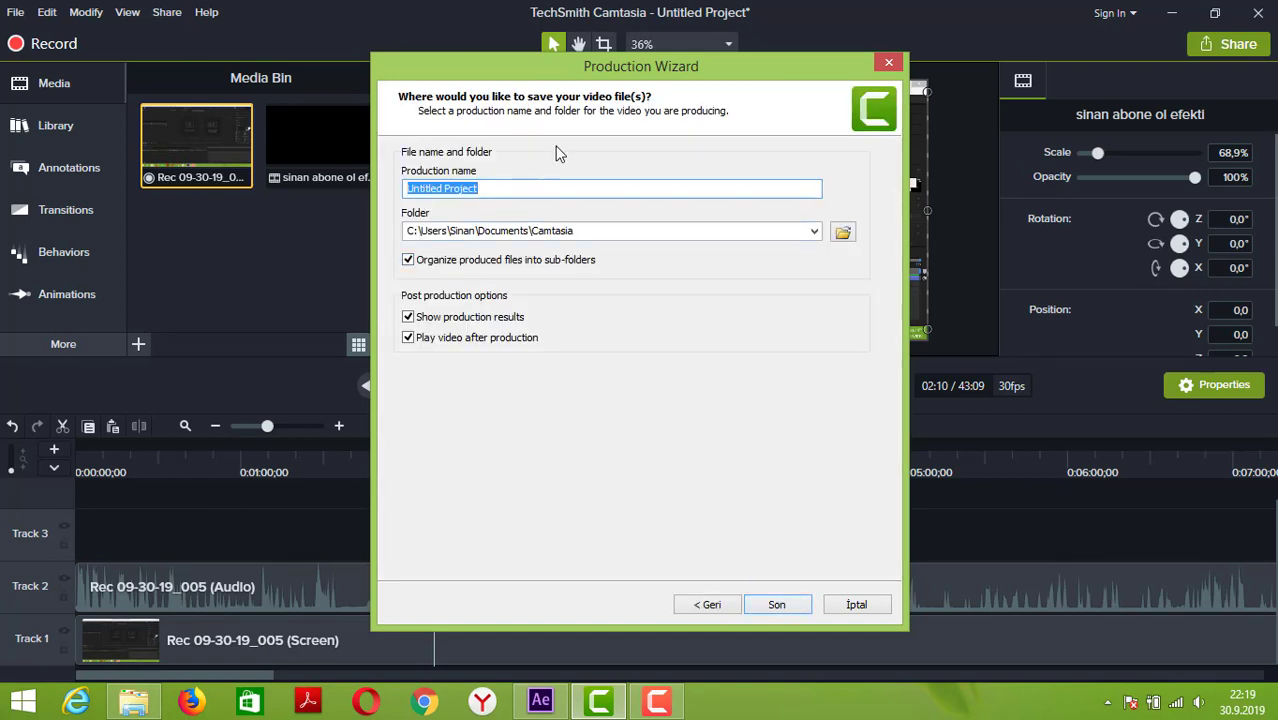
Step: Name the production "Abone ol animasyonu" and render it, bringing the rendering progress window to the front
{"action": "key", "text": "BackSpace"}
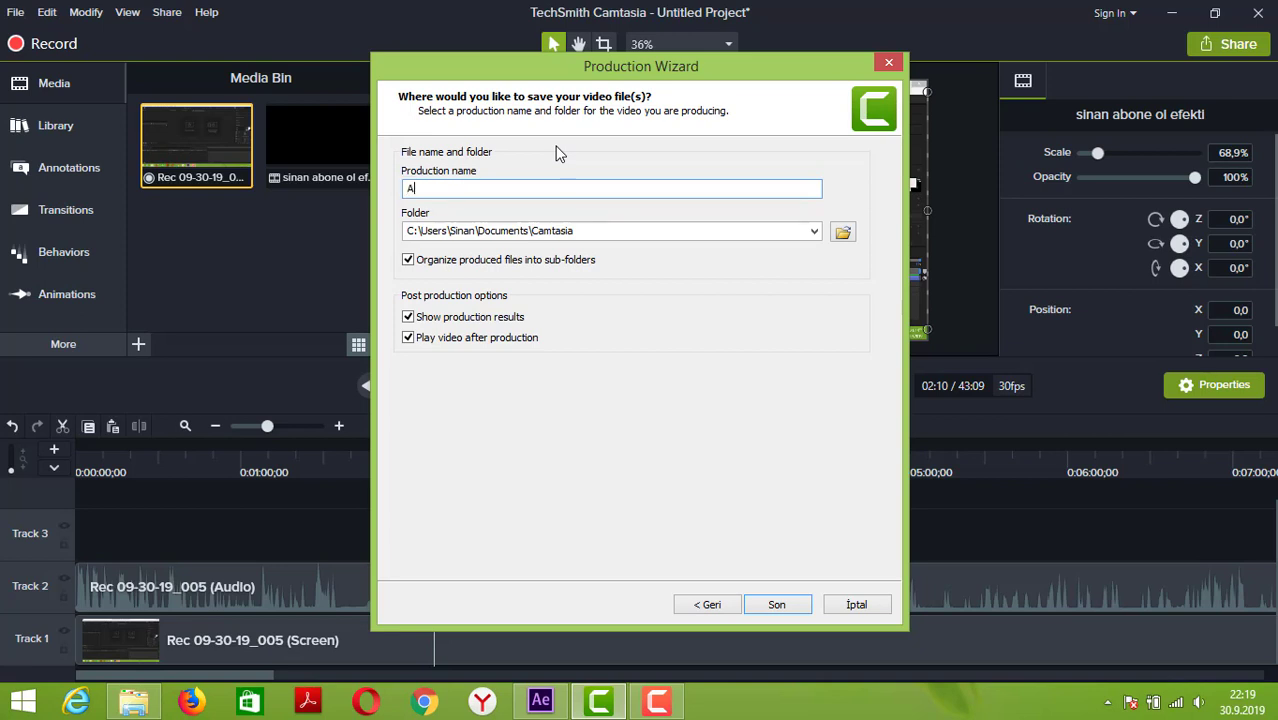
{"action": "type", "text": "ol animasyonu"}
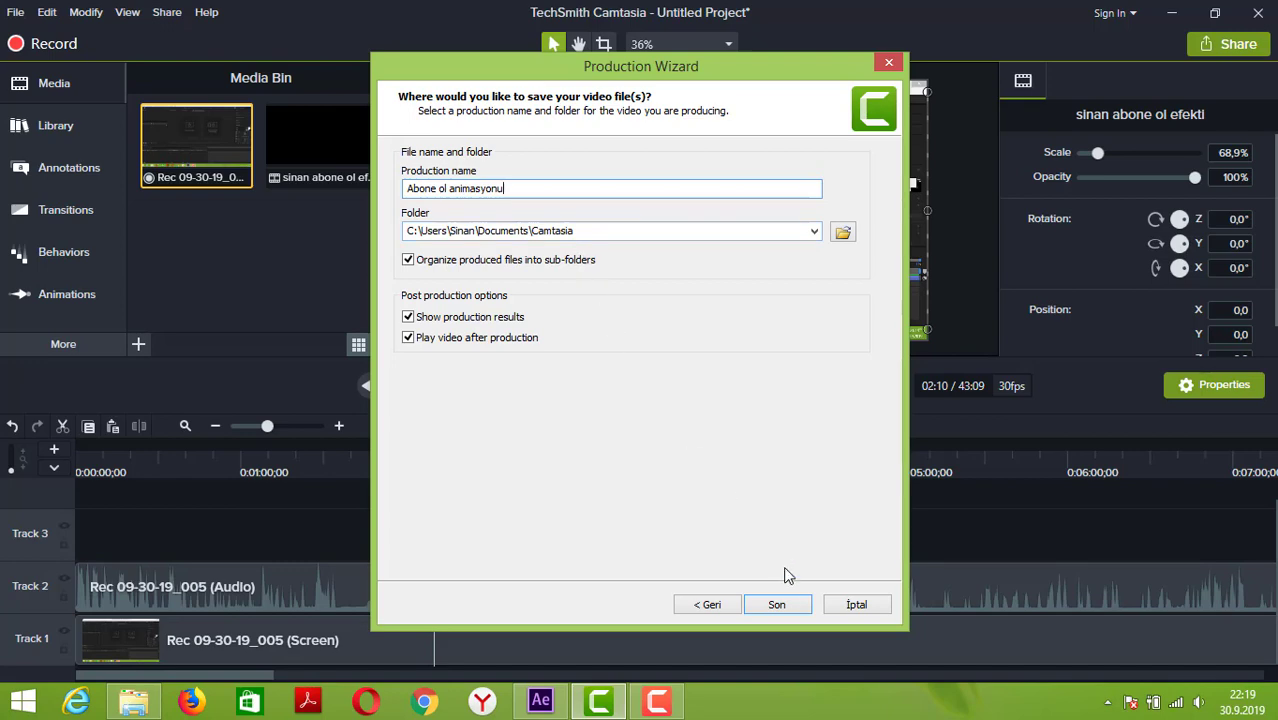
{"action": "left_click", "coordinate": [777, 604]}
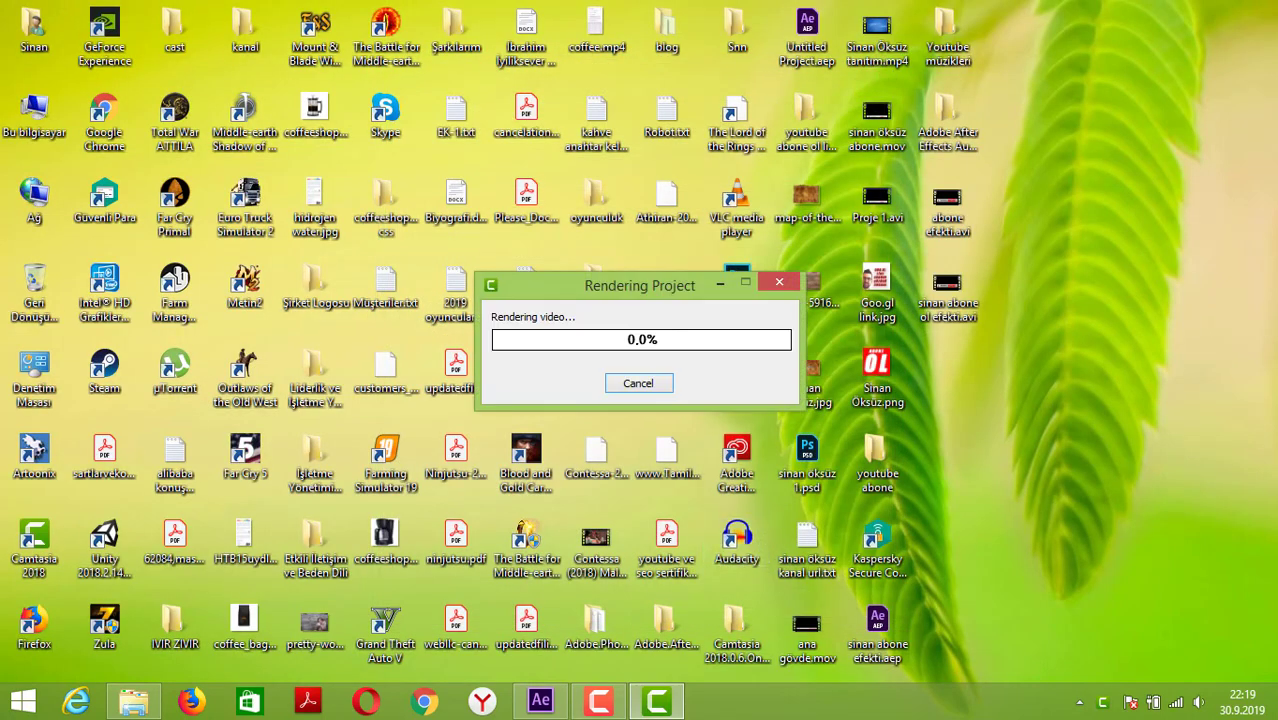
{"action": "left_click", "coordinate": [158, 698]}
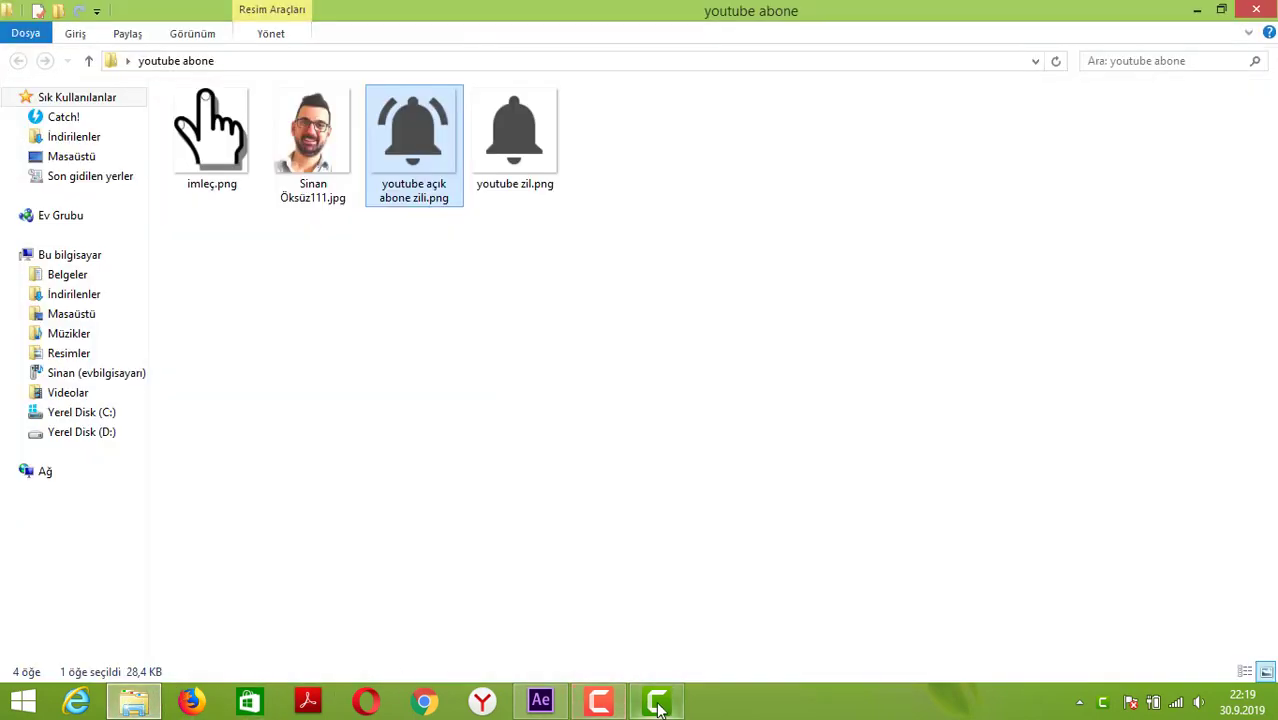
{"action": "left_click", "coordinate": [658, 704]}
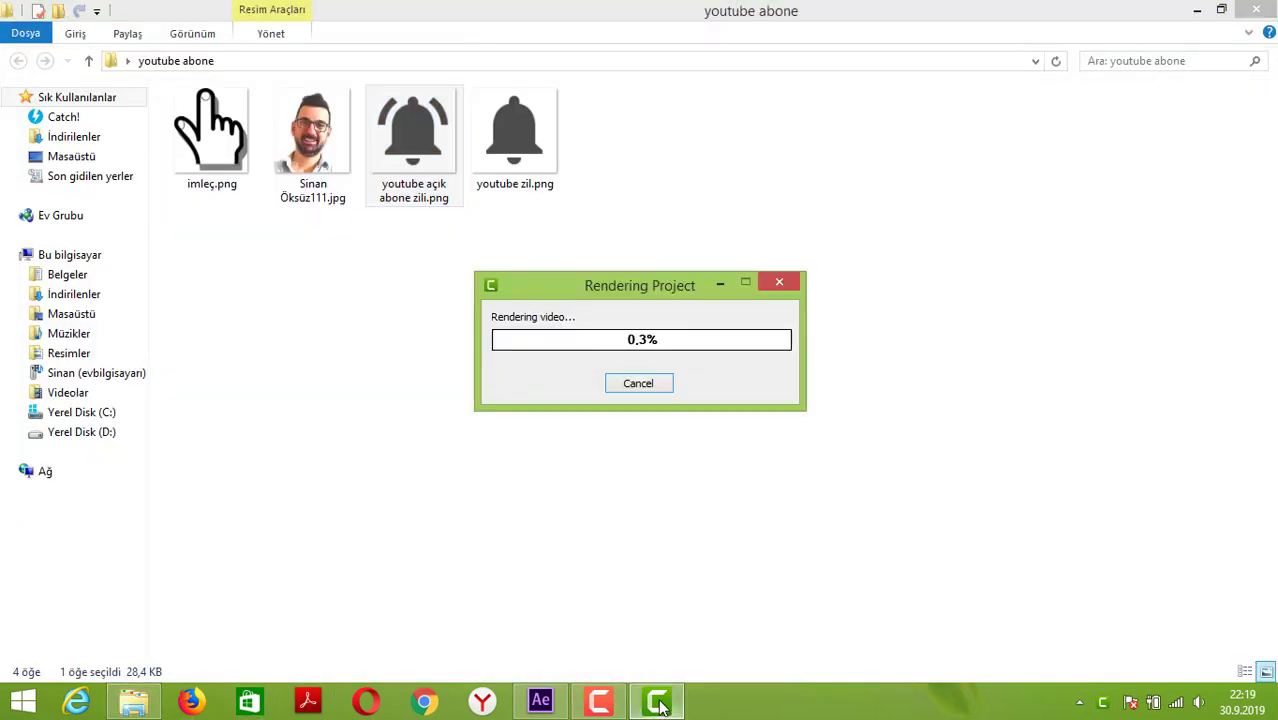